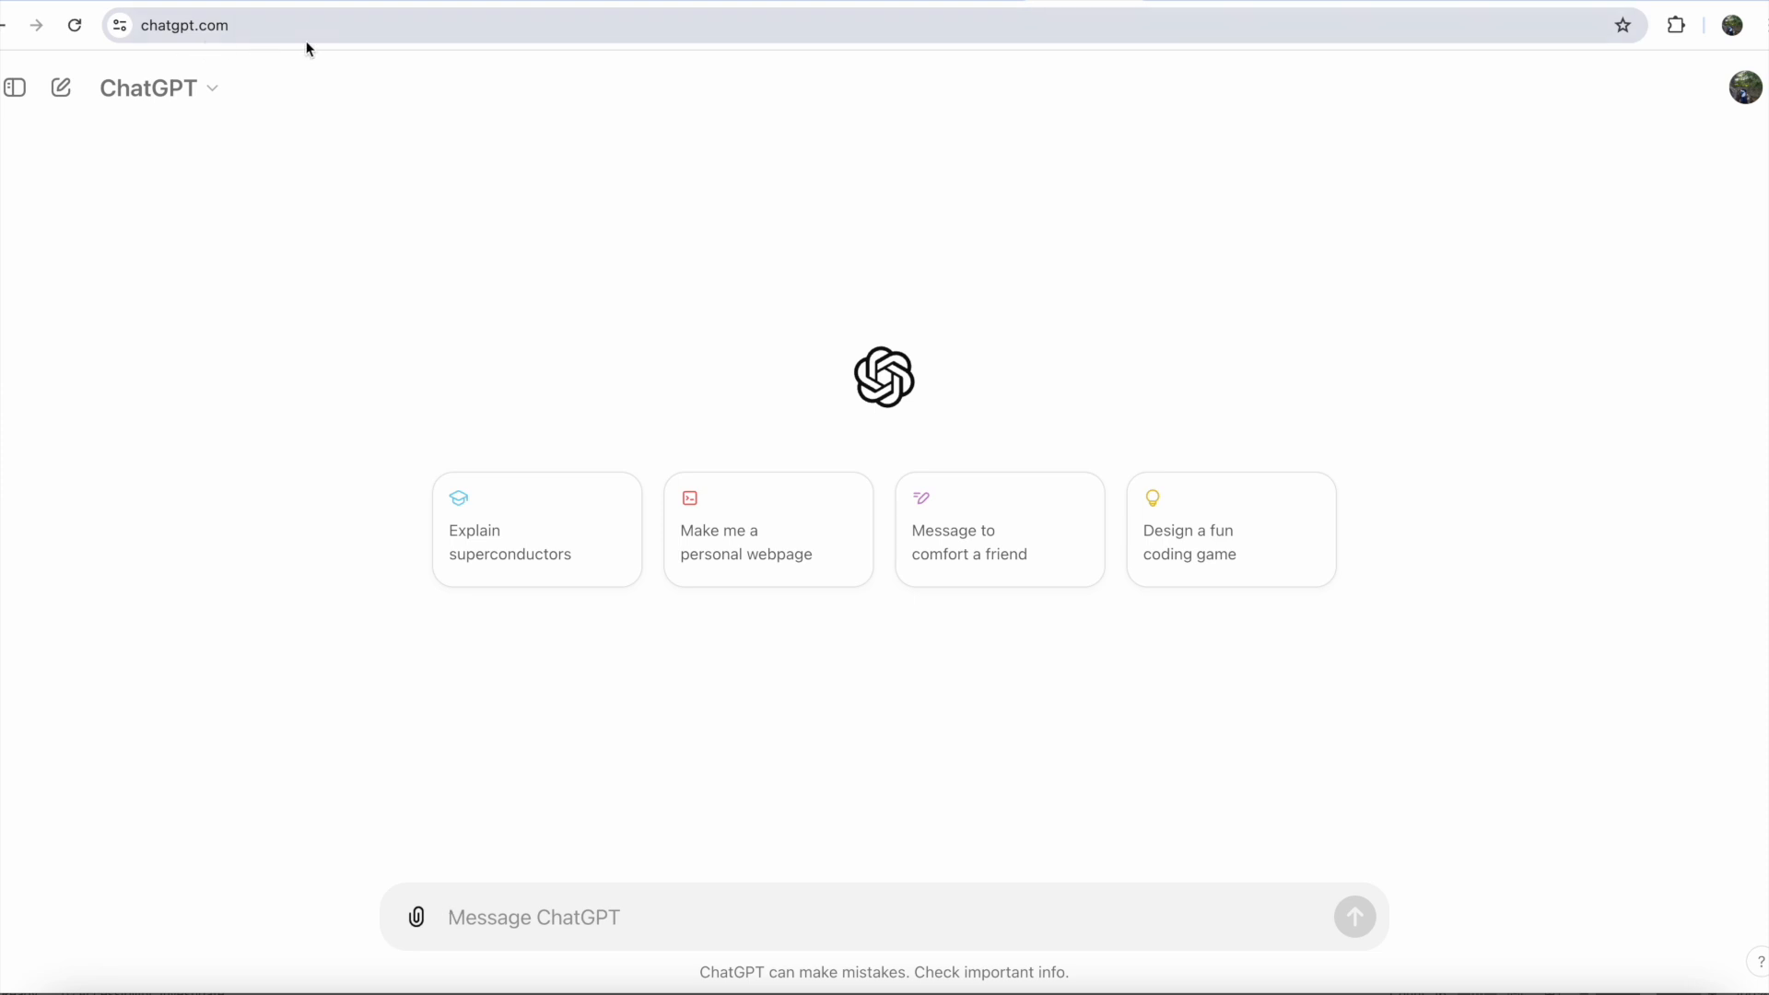
left_click(1745, 88)
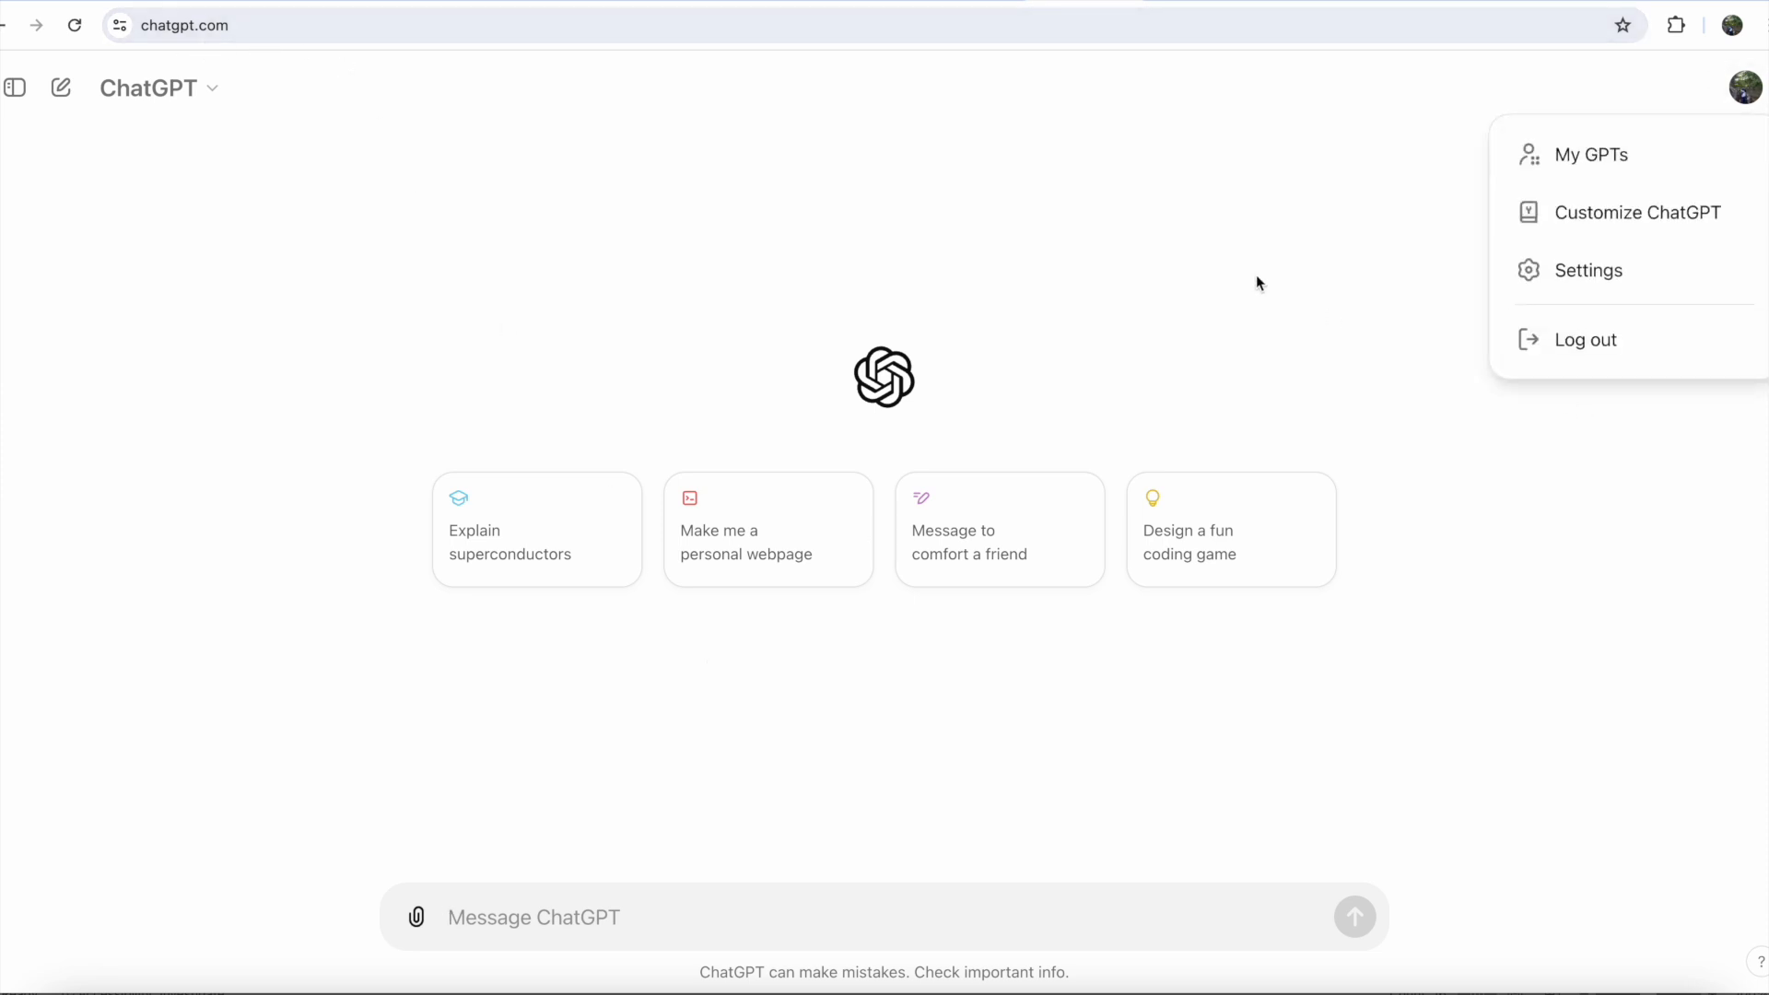
left_click(1725, 94)
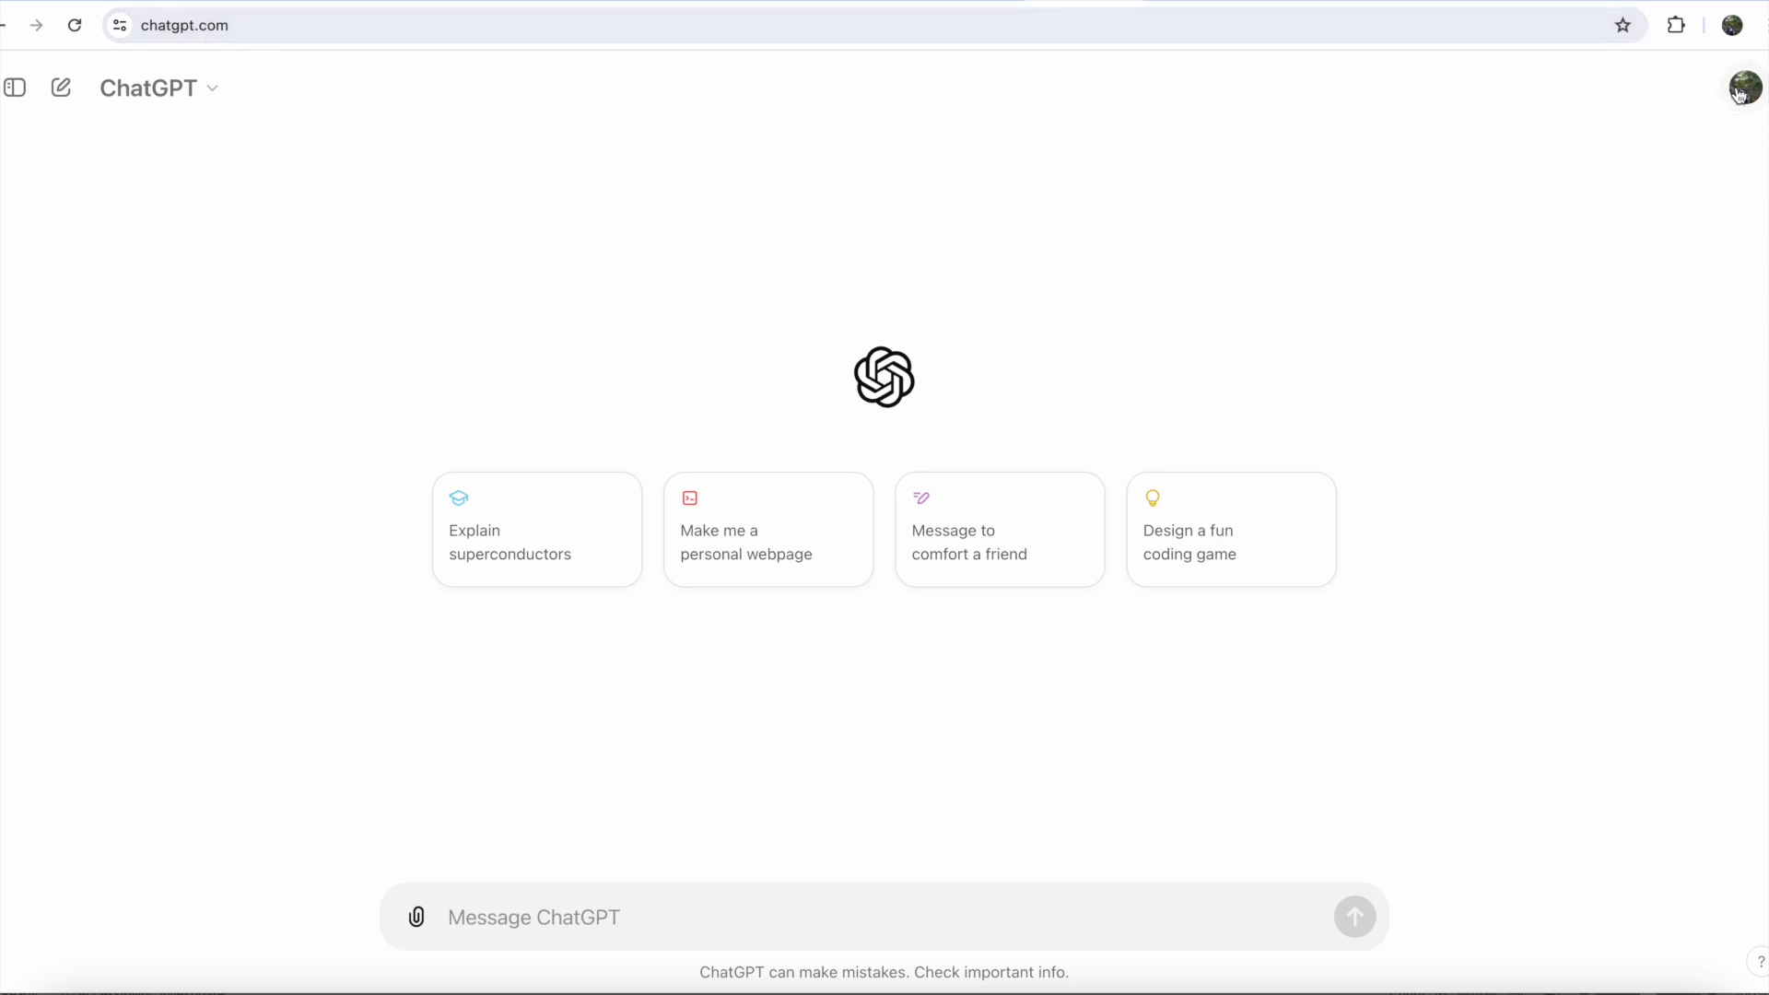
Send the message "Hi" to start a new chat
left_click(578, 906)
type("Hi")
key("Return")
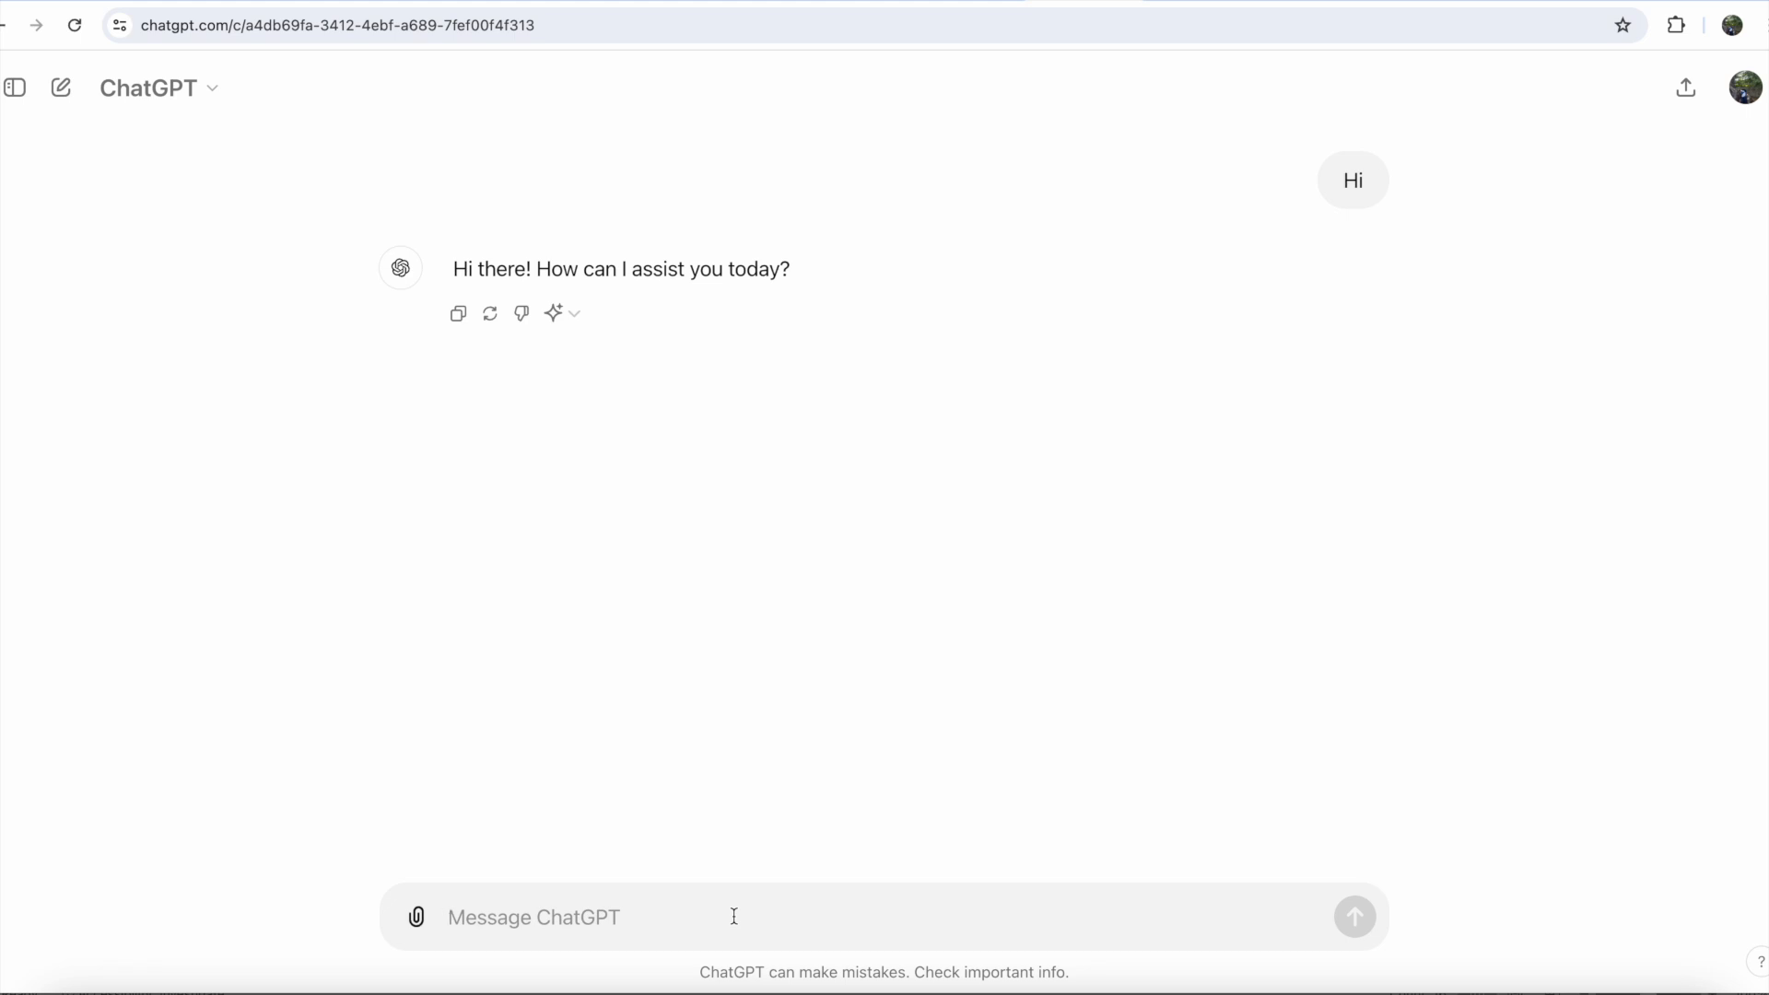
Paste the prepared travel prompt for a 5-day family trip from Chennai to Coorg starting 29th July as an unsent message
key("ctrl+v")
left_click(806, 825)
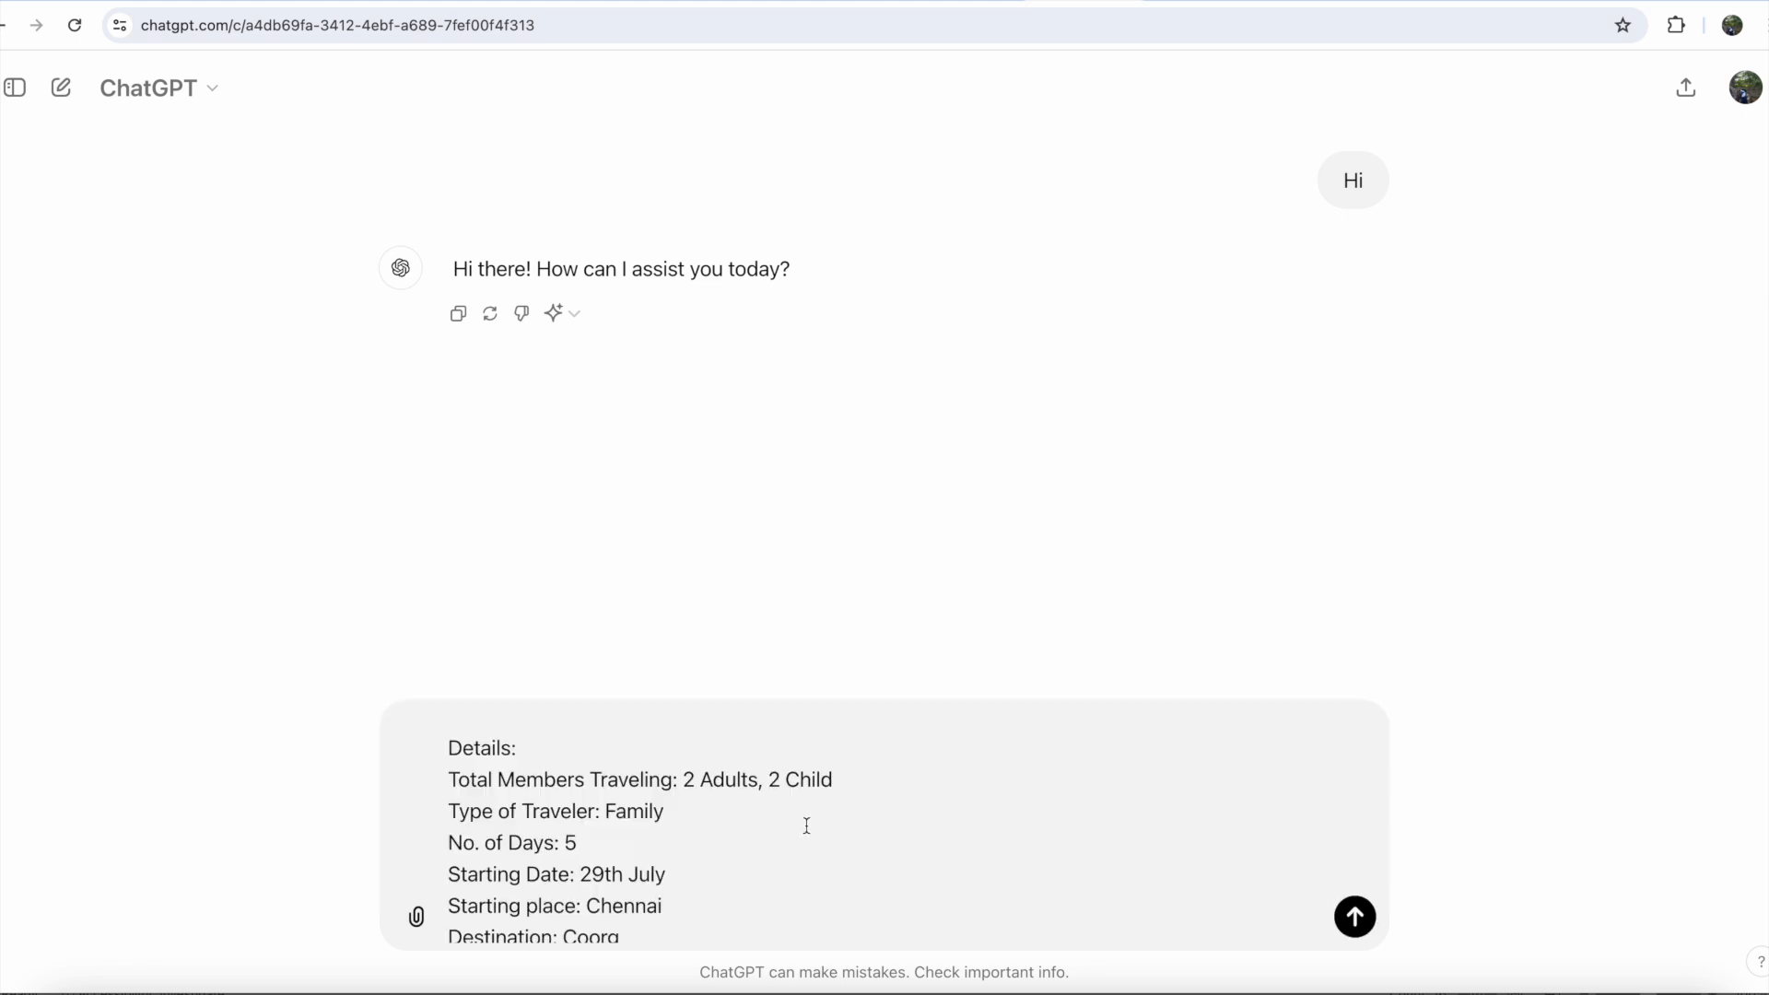
scroll(806, 826, "down", 1)
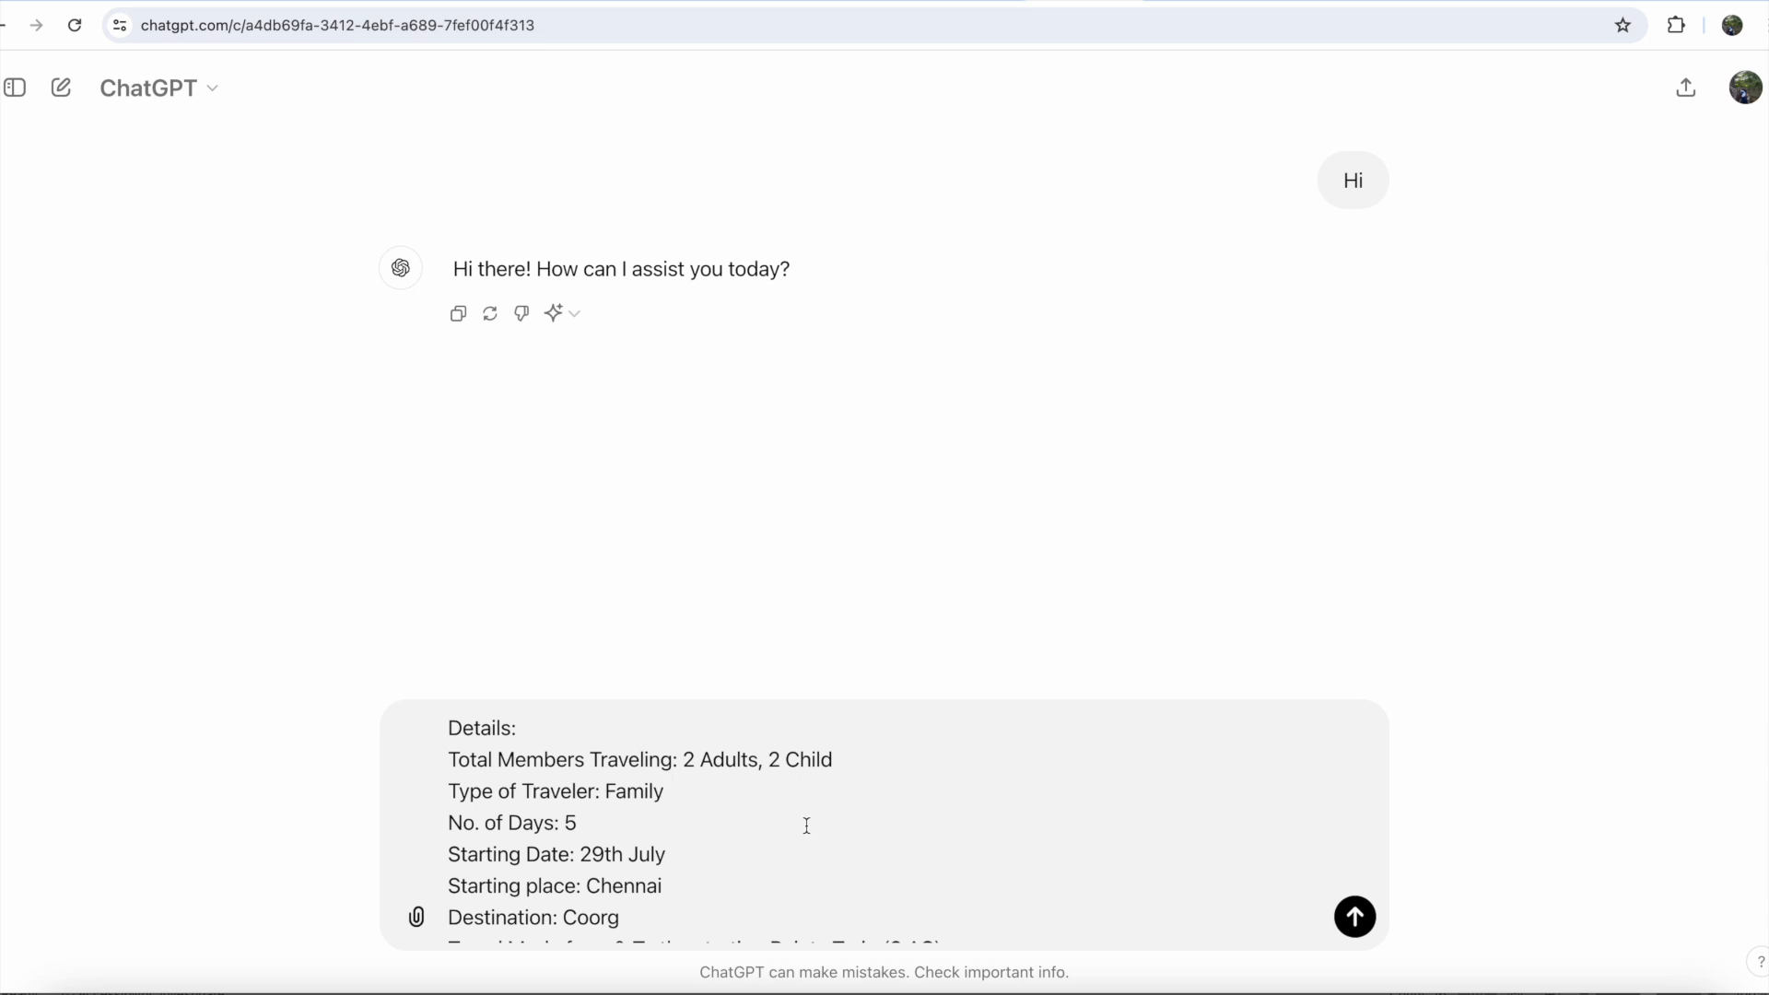
Review the prompt's labels for total members, traveler type, number of days, starting date, starting place and destination
left_click_drag(679, 759, 444, 765)
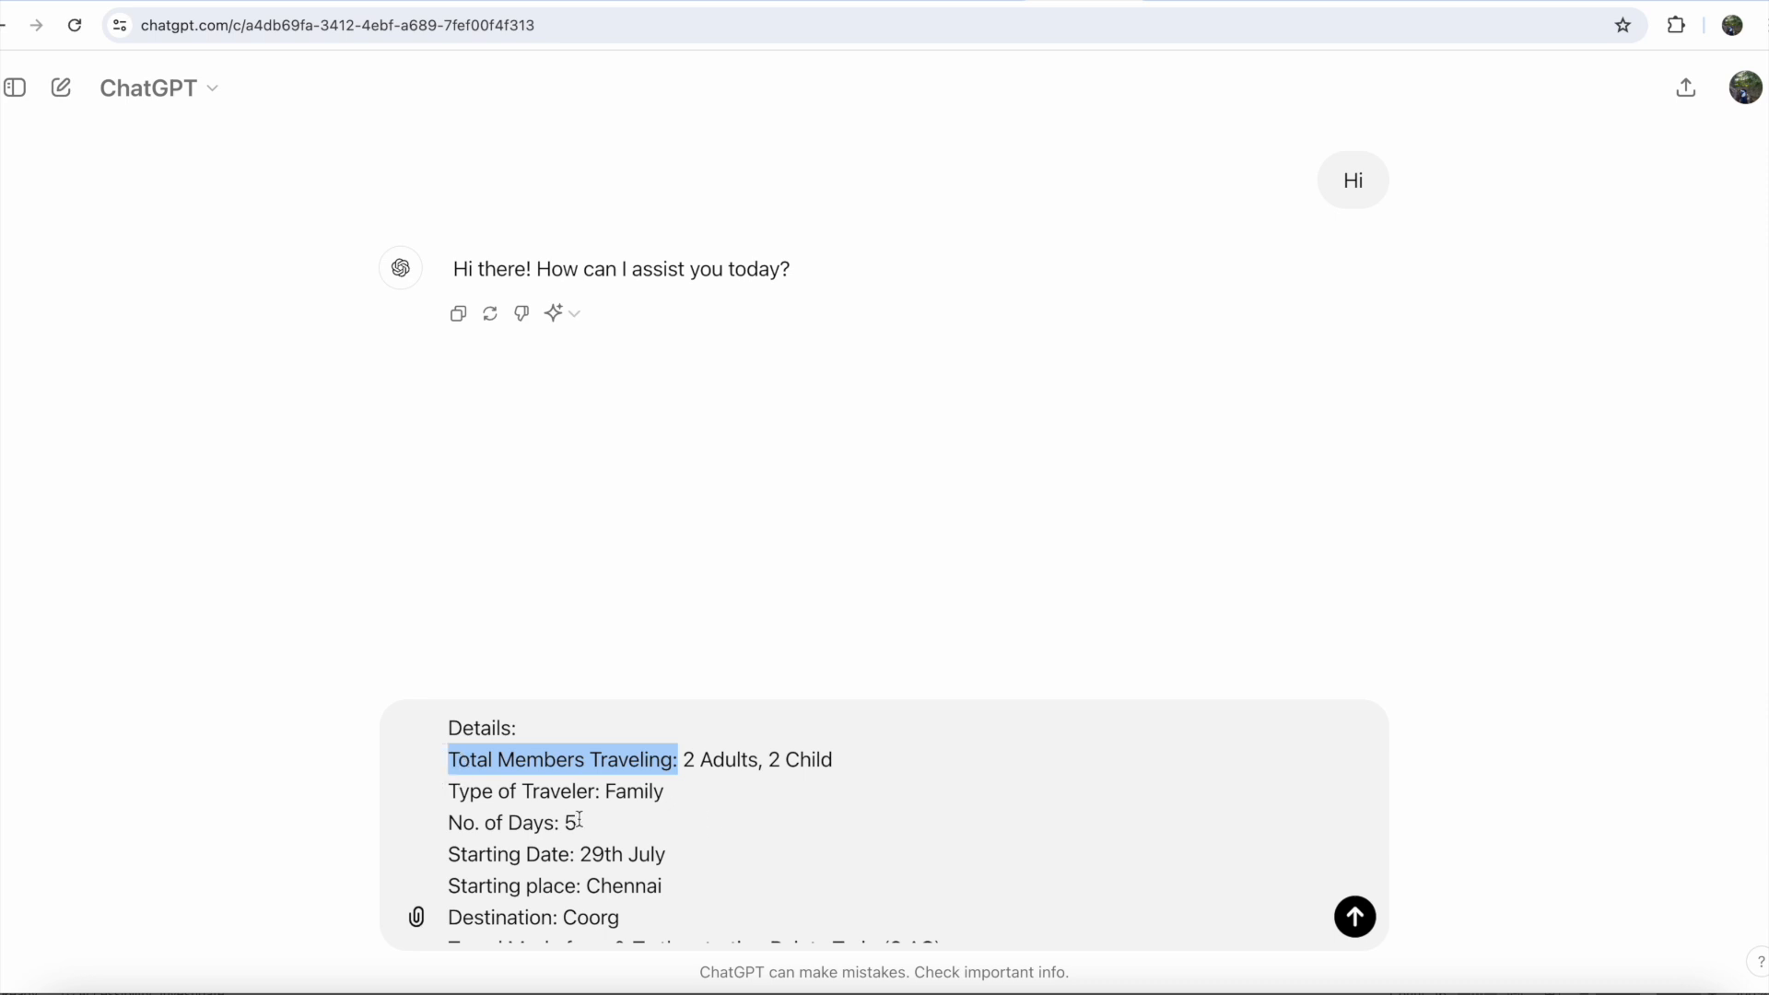
left_click_drag(601, 794, 443, 799)
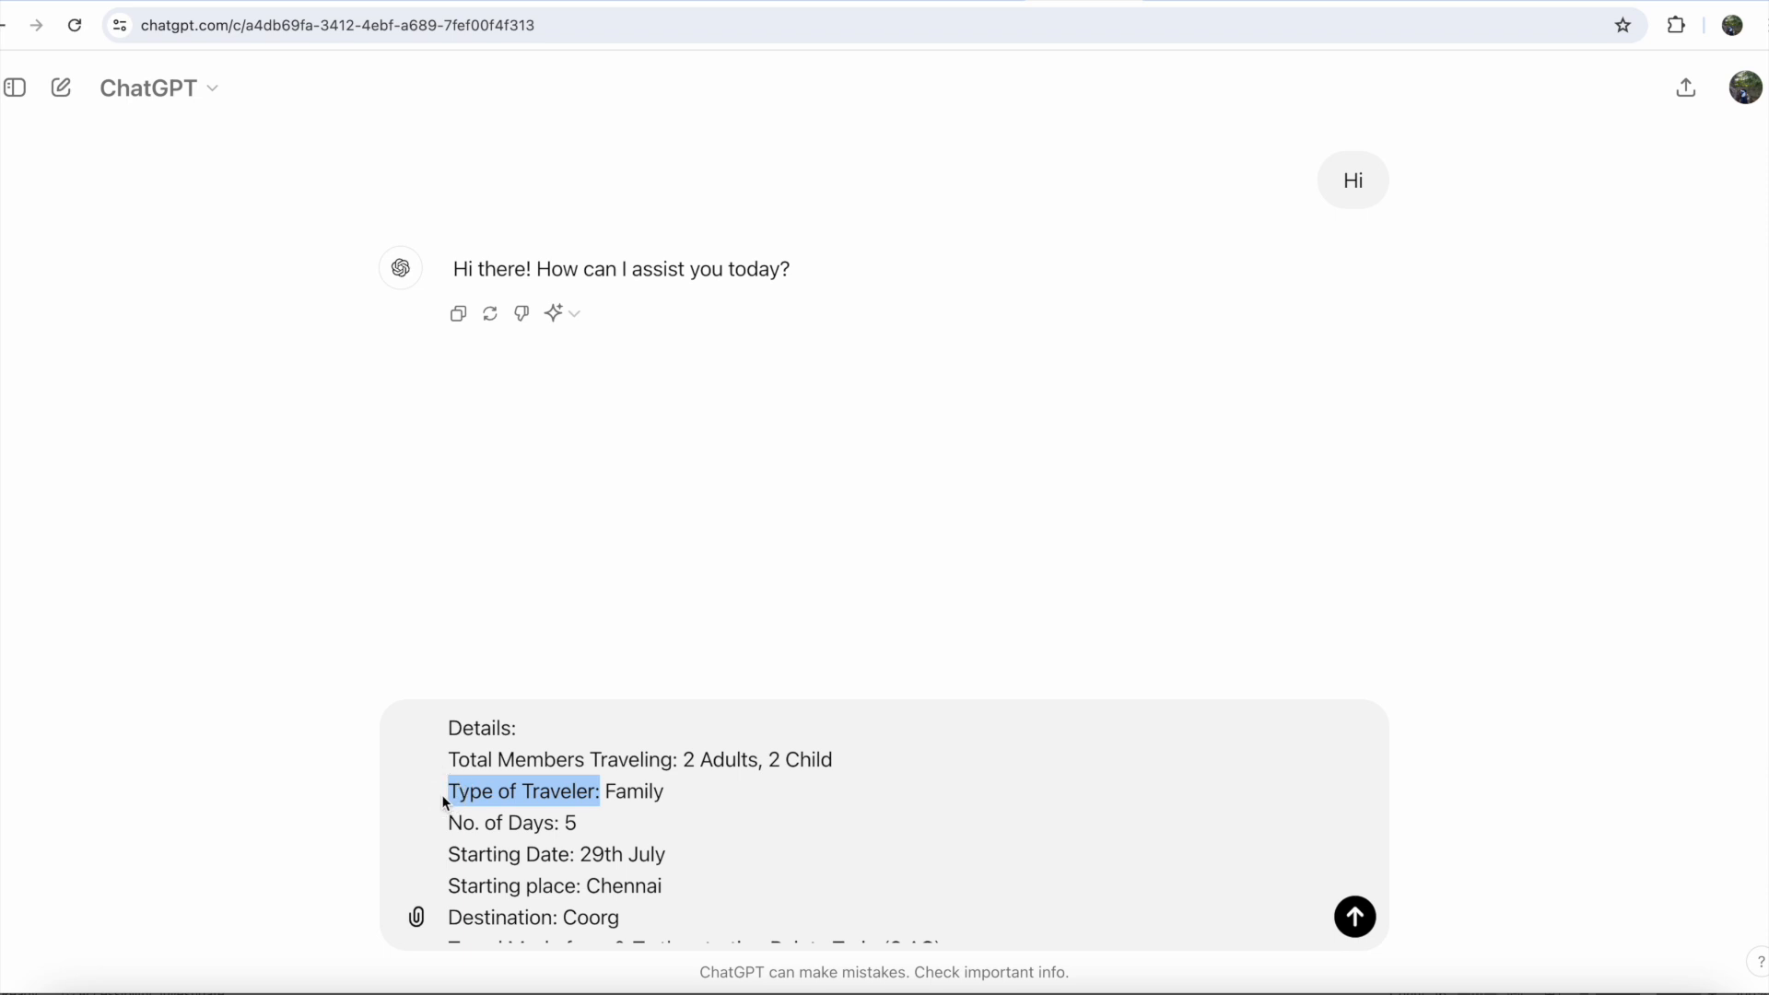
left_click_drag(559, 823, 425, 832)
scroll(584, 836, "down", 1)
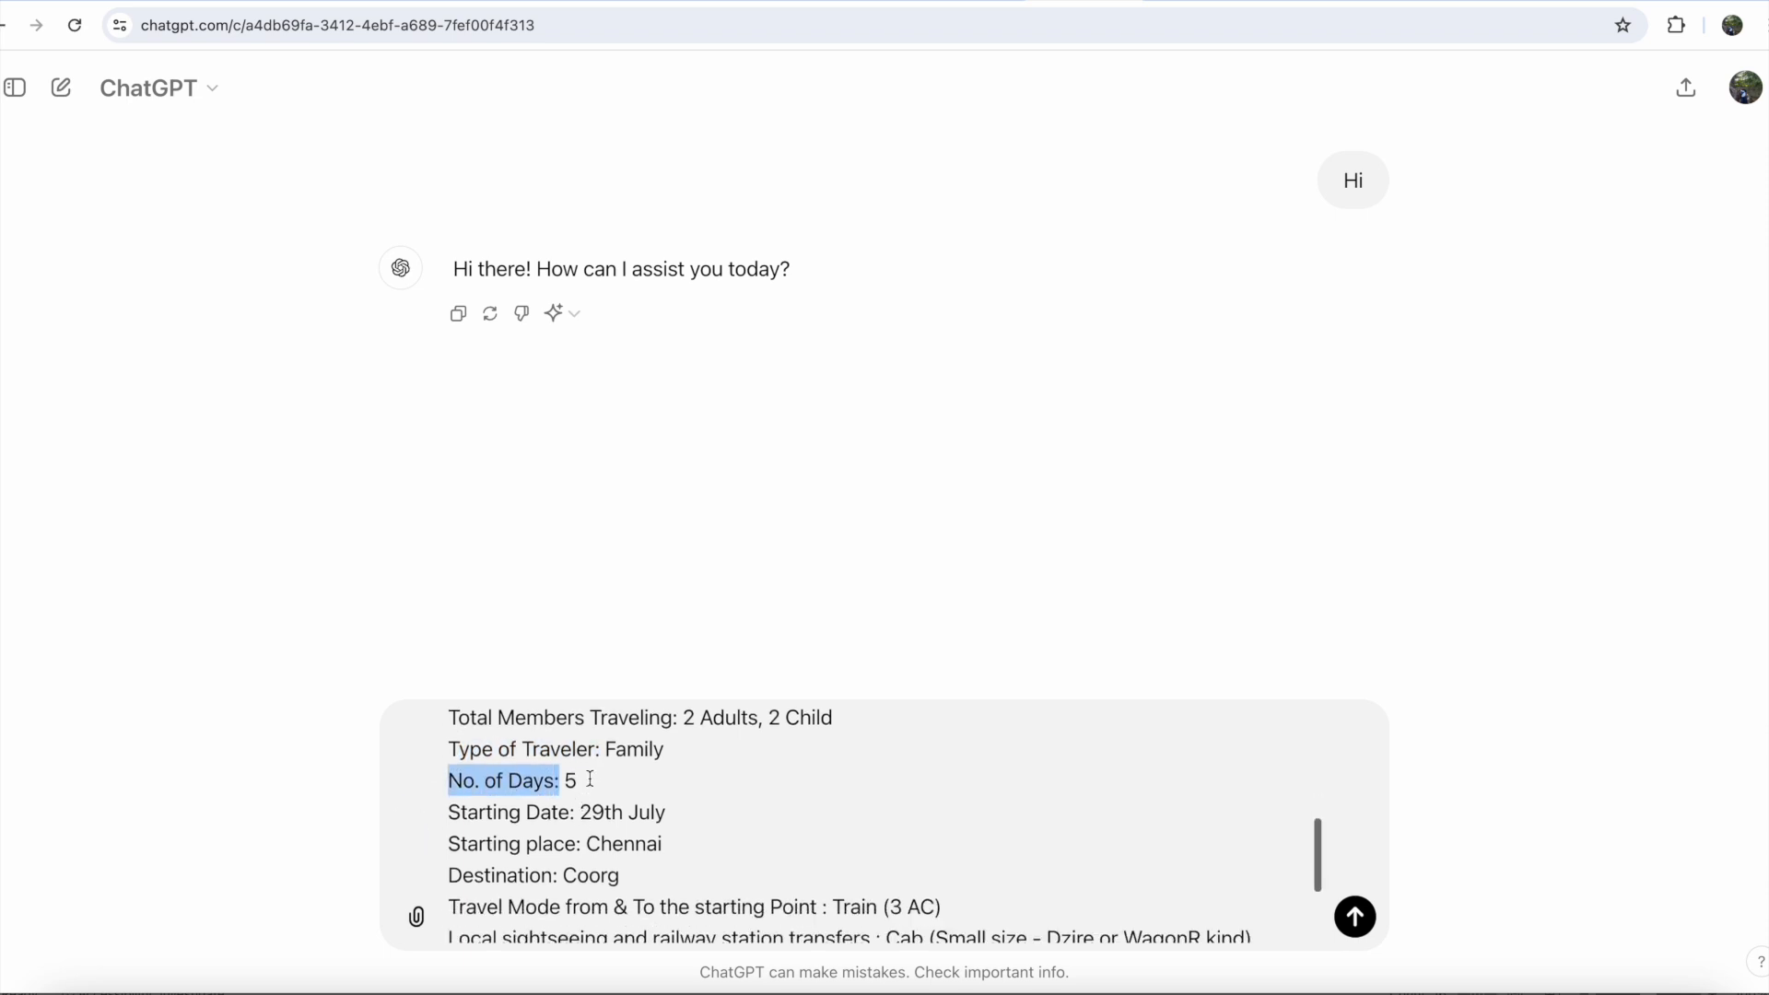
left_click_drag(578, 811, 434, 810)
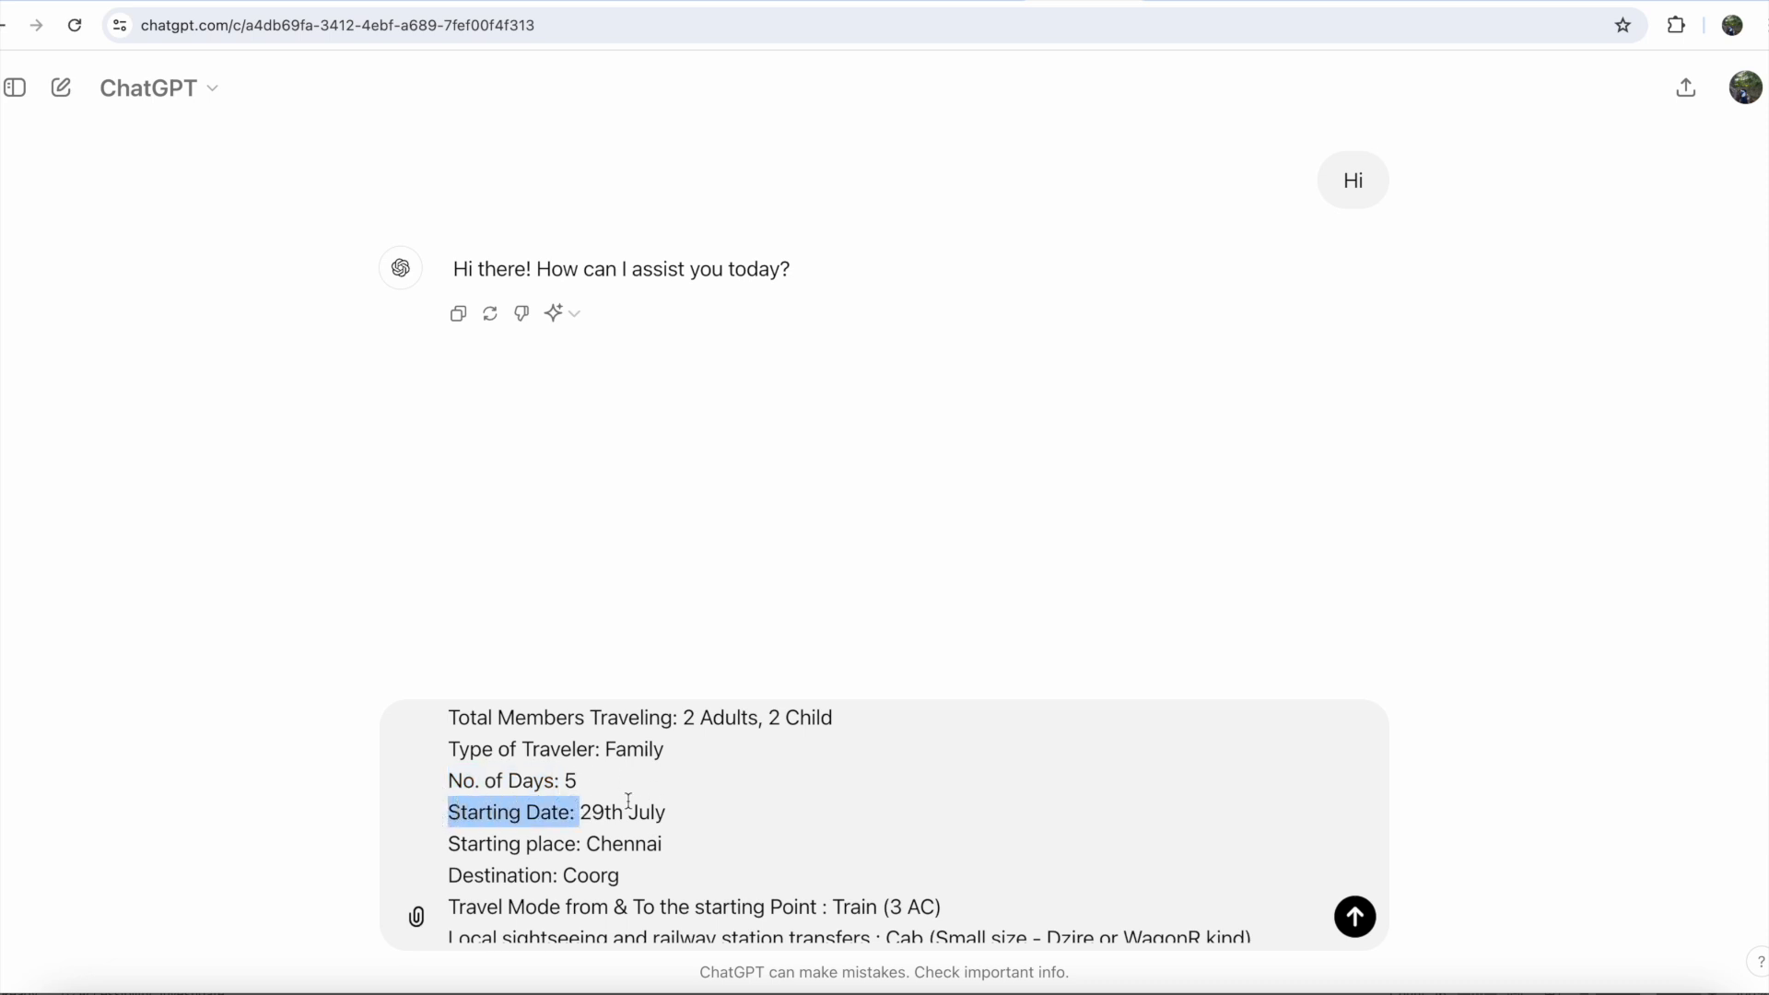
scroll(750, 810, "down", 1)
left_click_drag(583, 797, 427, 798)
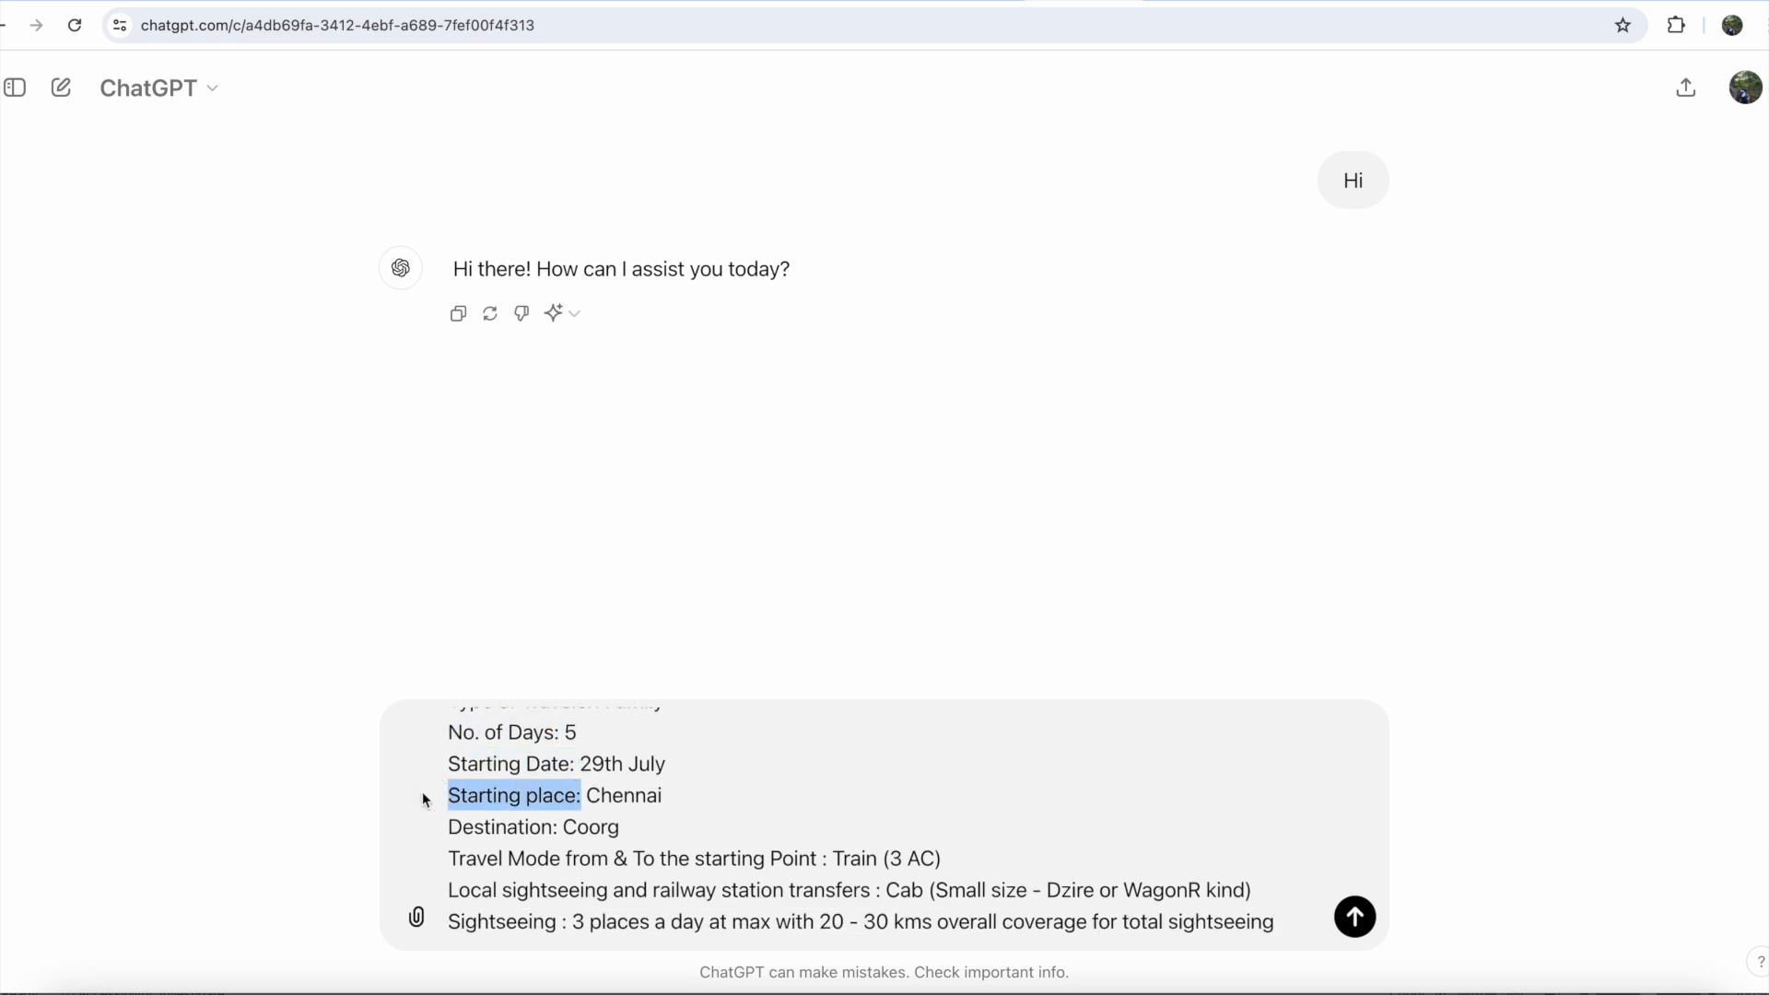
left_click_drag(563, 829, 441, 834)
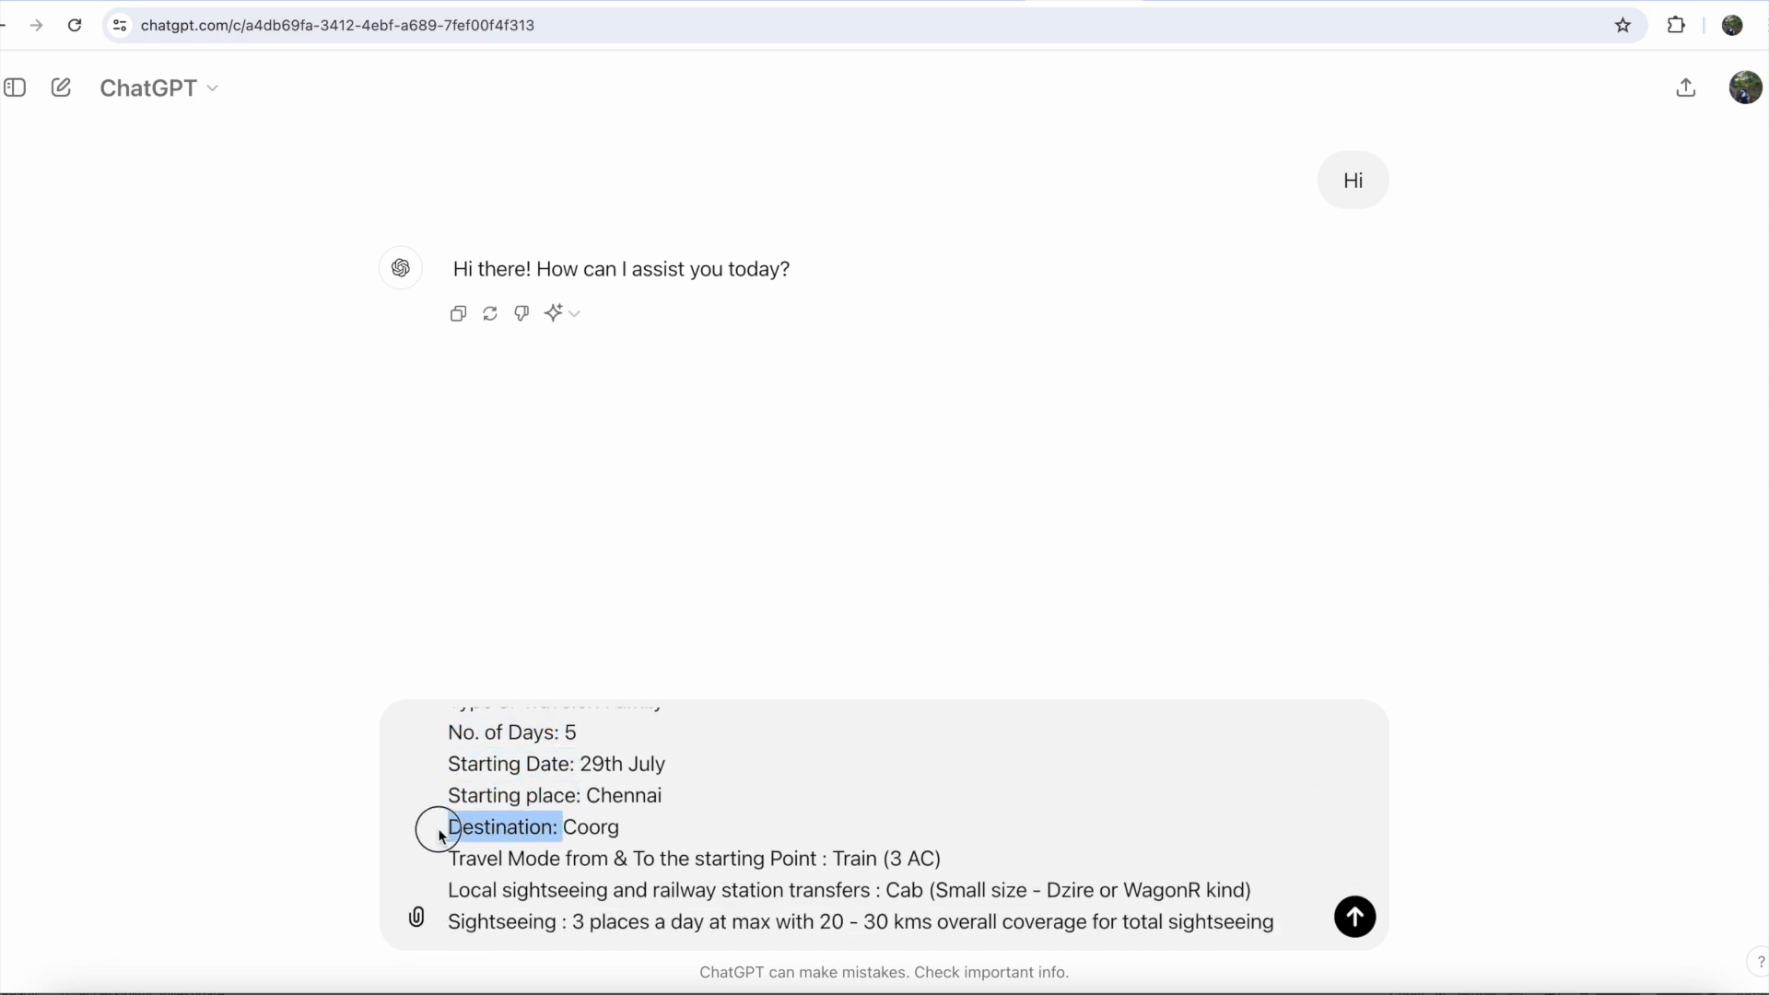
left_click(633, 827)
Change Total Members Traveling in the prompt to 3 Adults, 1 Child
scroll(633, 827, "up", 2)
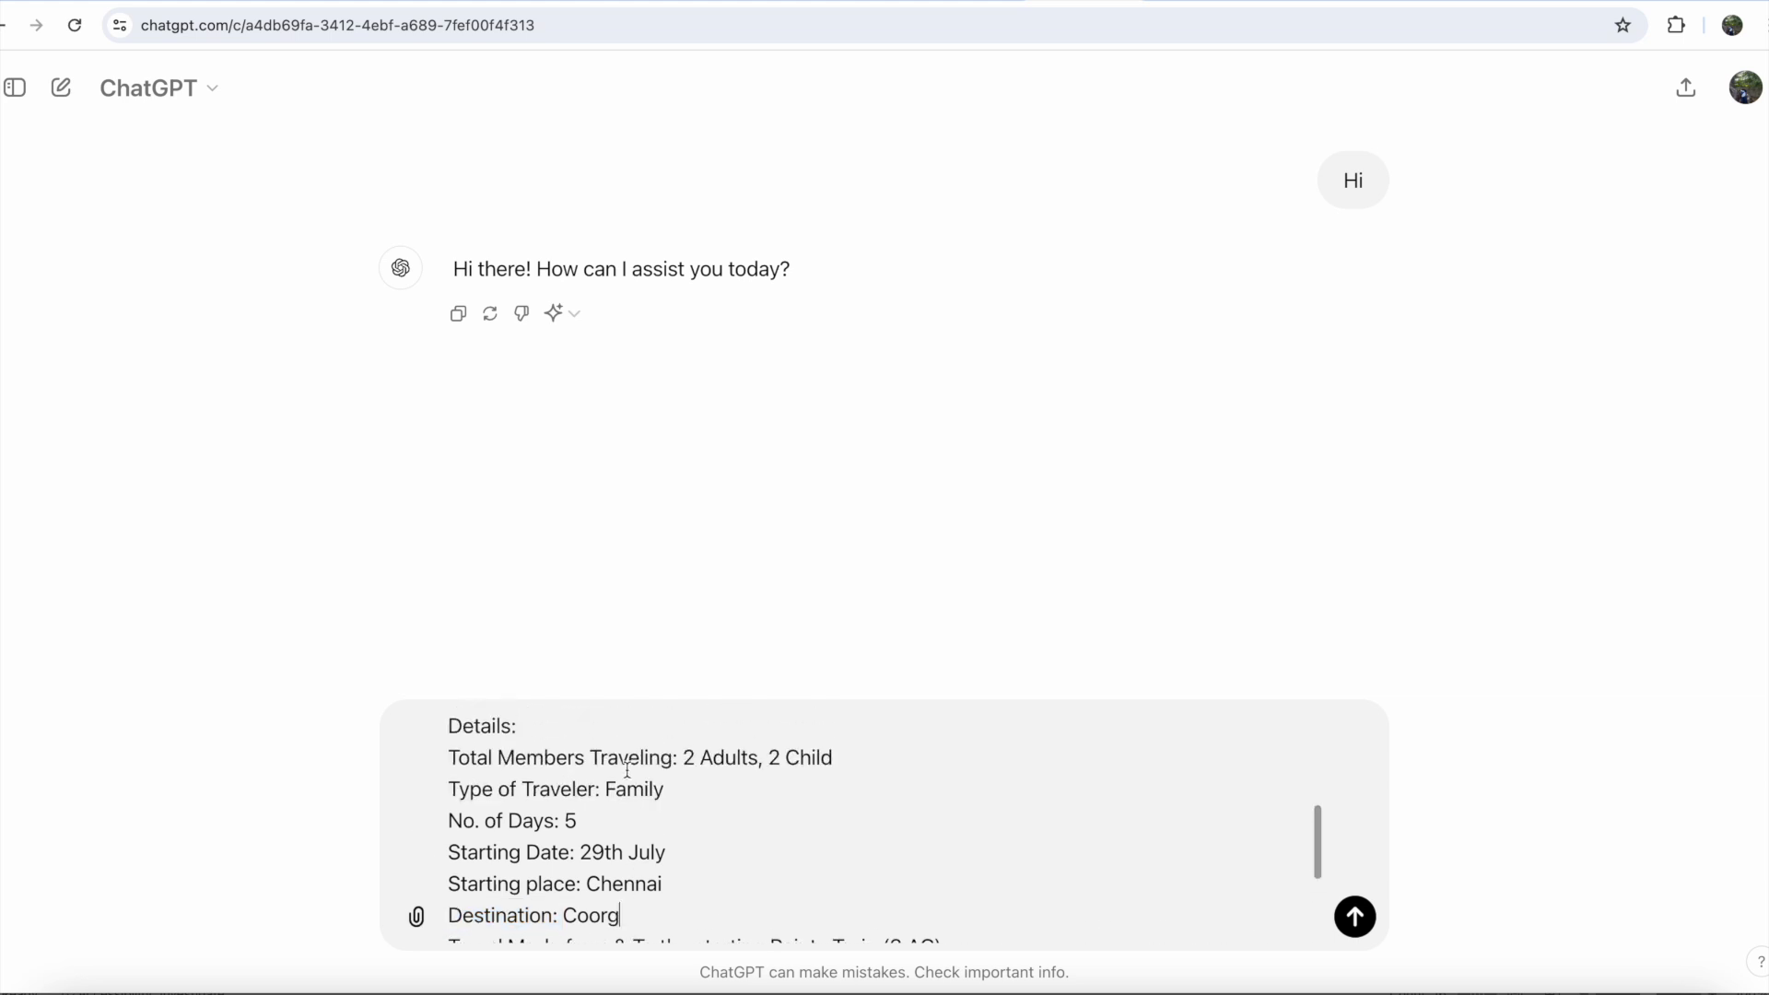
left_click(696, 756)
key("BackSpace")
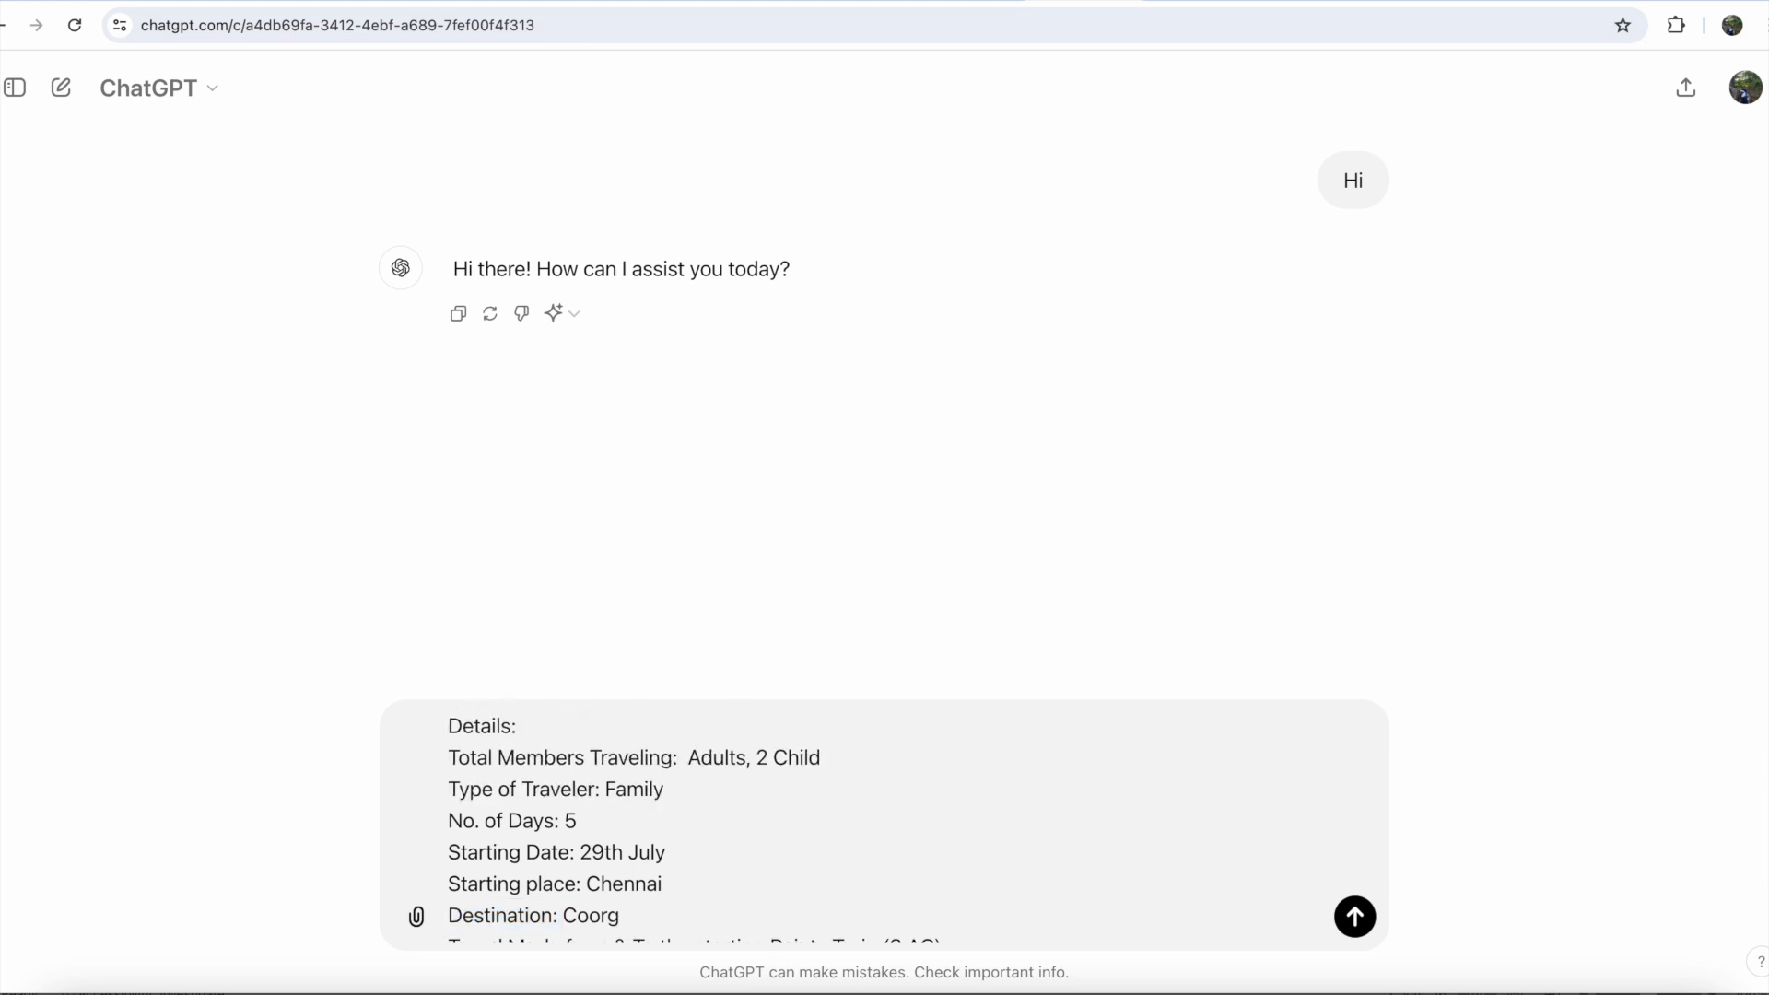
type("1")
left_click(775, 760)
key("BackSpace")
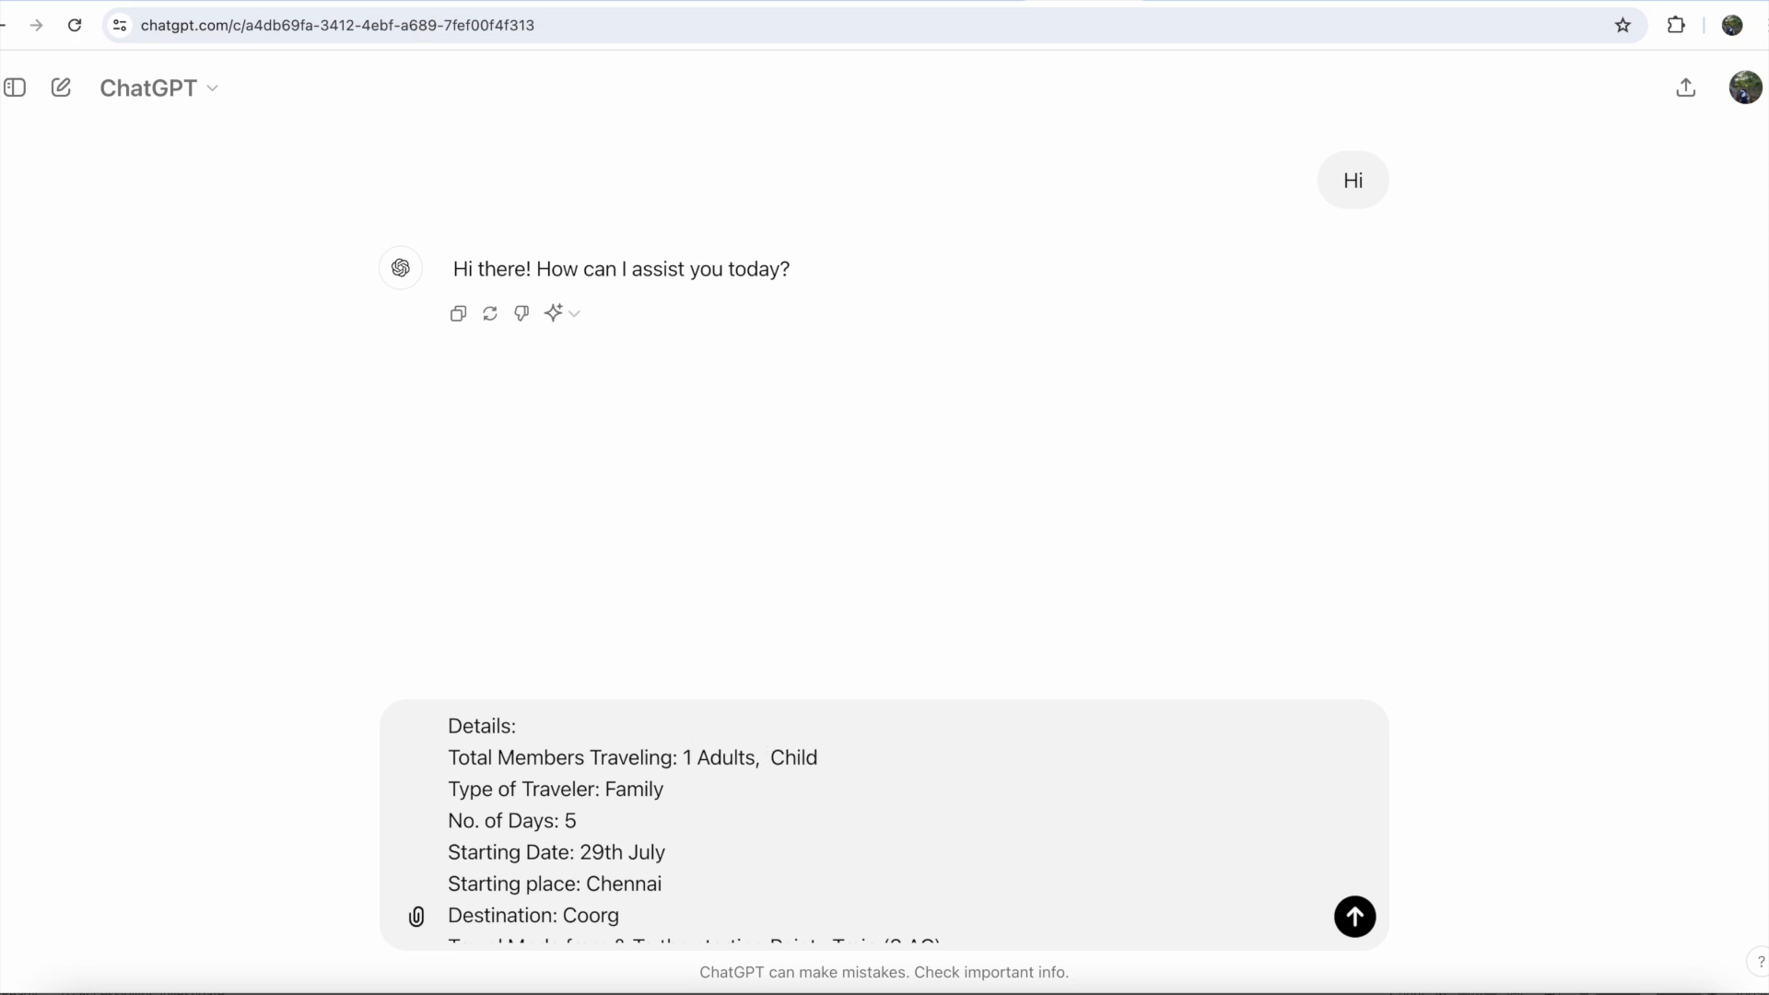
type("1")
left_click(696, 758)
key("BackSpace")
type("3")
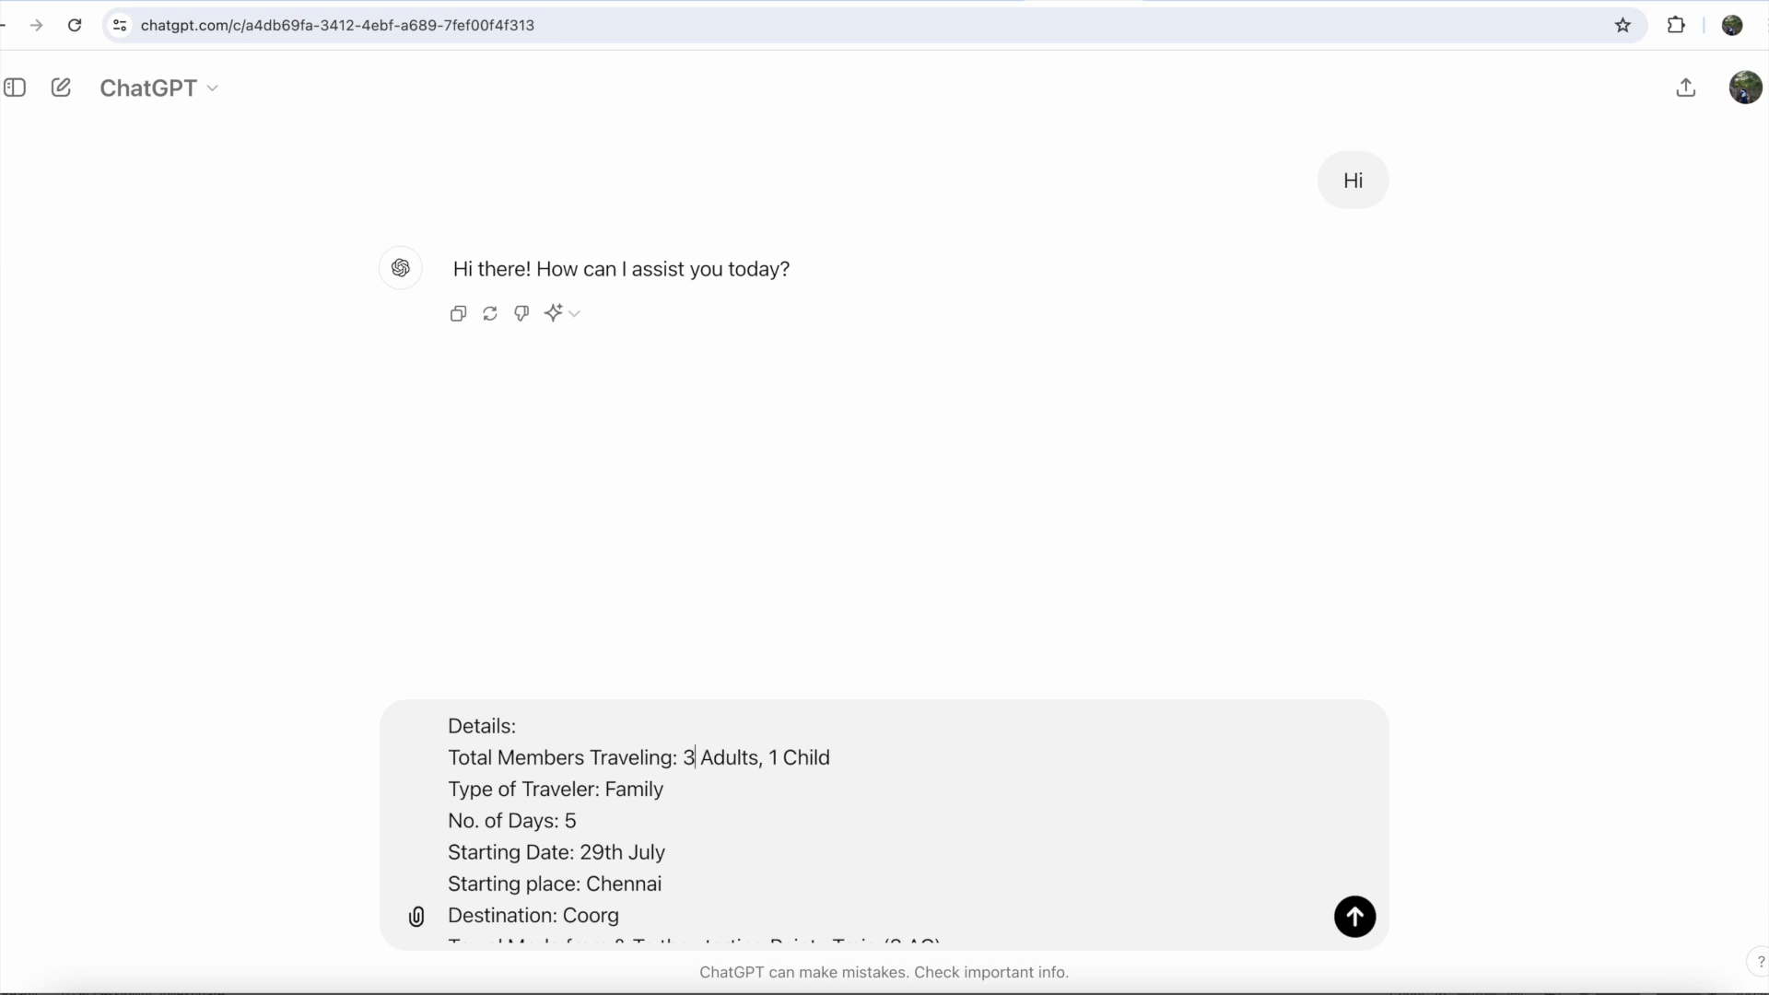
key("BackSpace")
type("4")
key("BackSpace")
type("3")
Replace the type of traveler with "Business trip" and restore it to "Family"
left_click(733, 792)
scroll(731, 790, "down", 1)
double_click(634, 759)
left_click(710, 761)
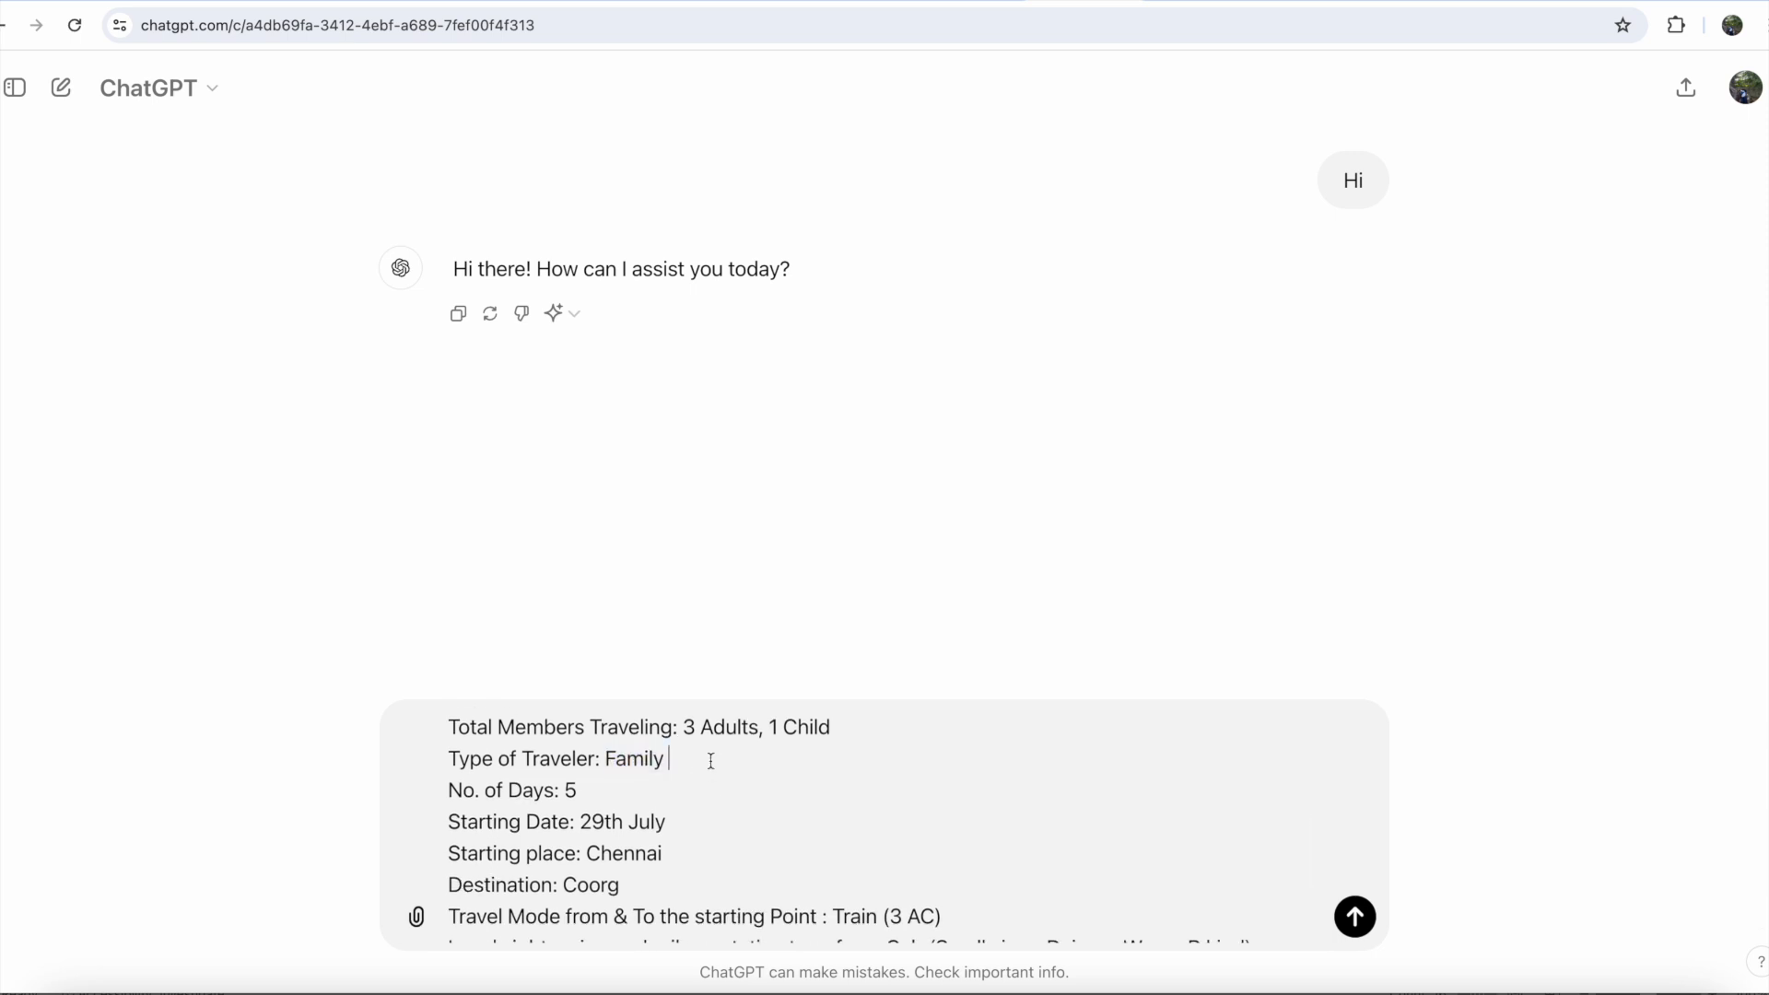
double_click(634, 759)
type("Business trip")
key("BackSpace")
key("BackSpace")
key("BackSpace")
key("BackSpace")
key("BackSpace")
key("BackSpace")
key("BackSpace")
key("BackSpace")
key("BackSpace")
key("BackSpace")
key("BackSpace")
key("BackSpace")
key("BackSpace")
type("Family")
Review the starting date, starting place, destination, travel mode and local transfer lines of the prompt
left_click(664, 797)
scroll(664, 798, "down", 1)
left_click_drag(497, 784, 695, 814)
scroll(694, 814, "down", 2)
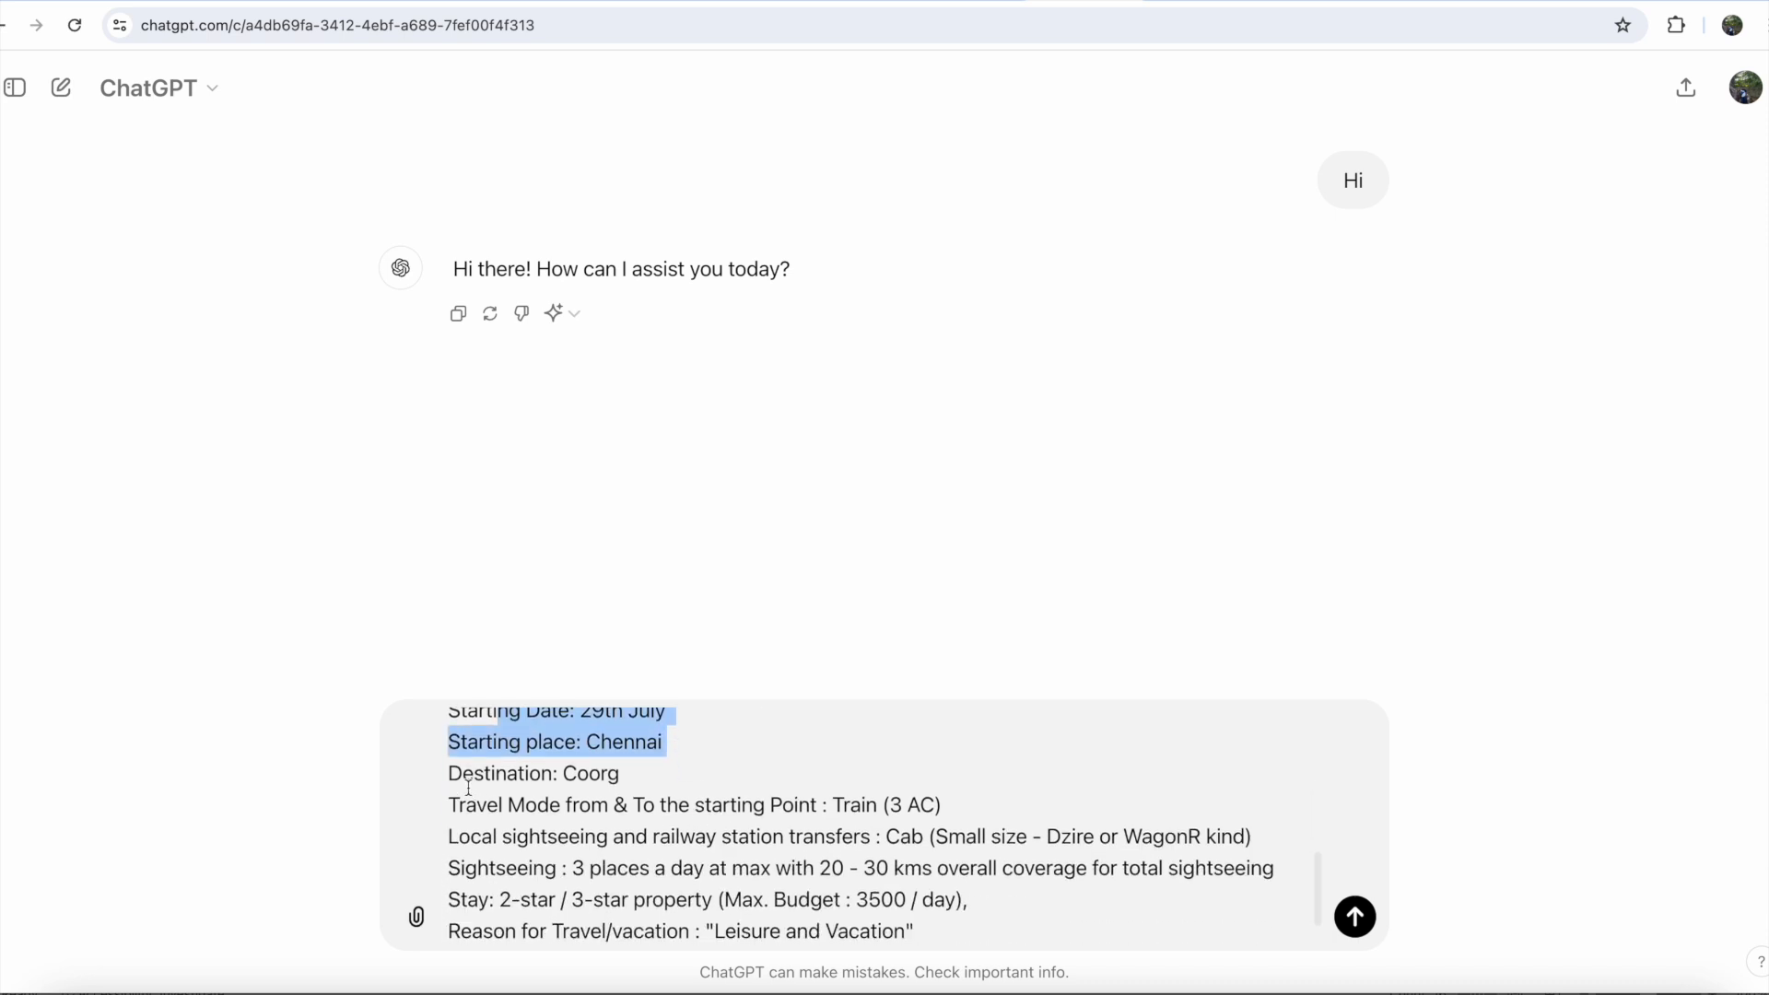
left_click_drag(469, 788, 675, 778)
left_click(680, 779)
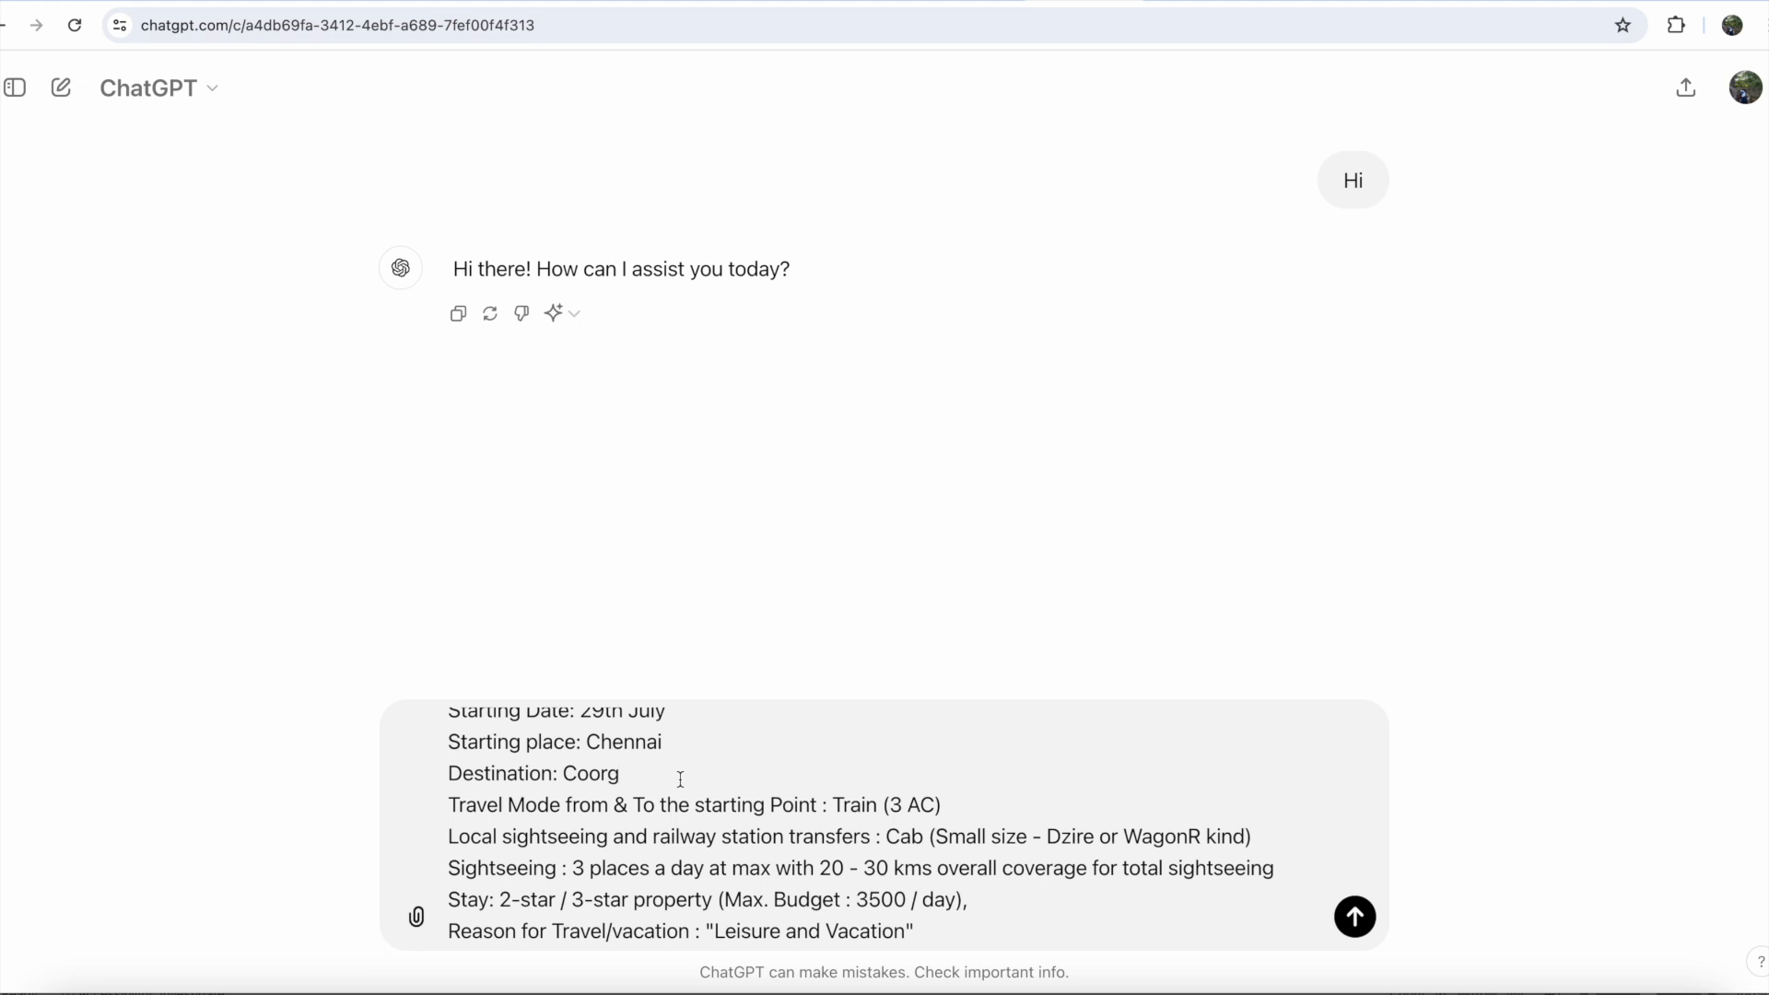
type("Food Choice: Vegetarian")
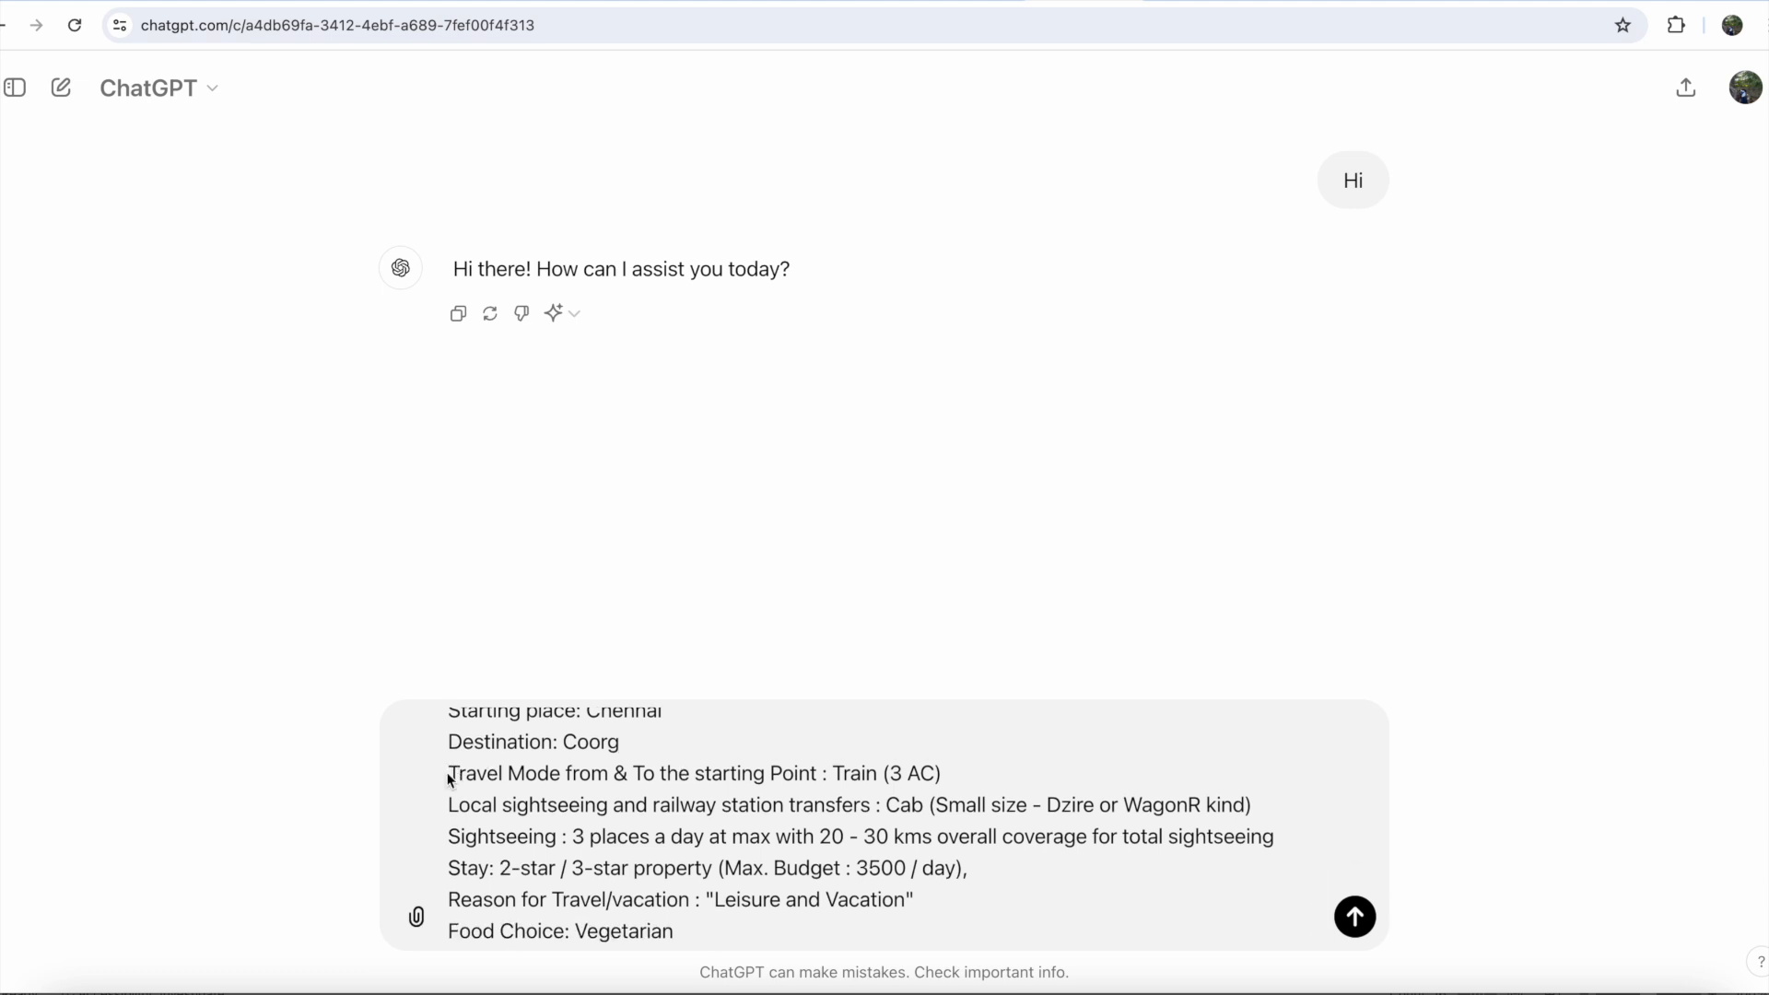
left_click_drag(488, 773, 963, 773)
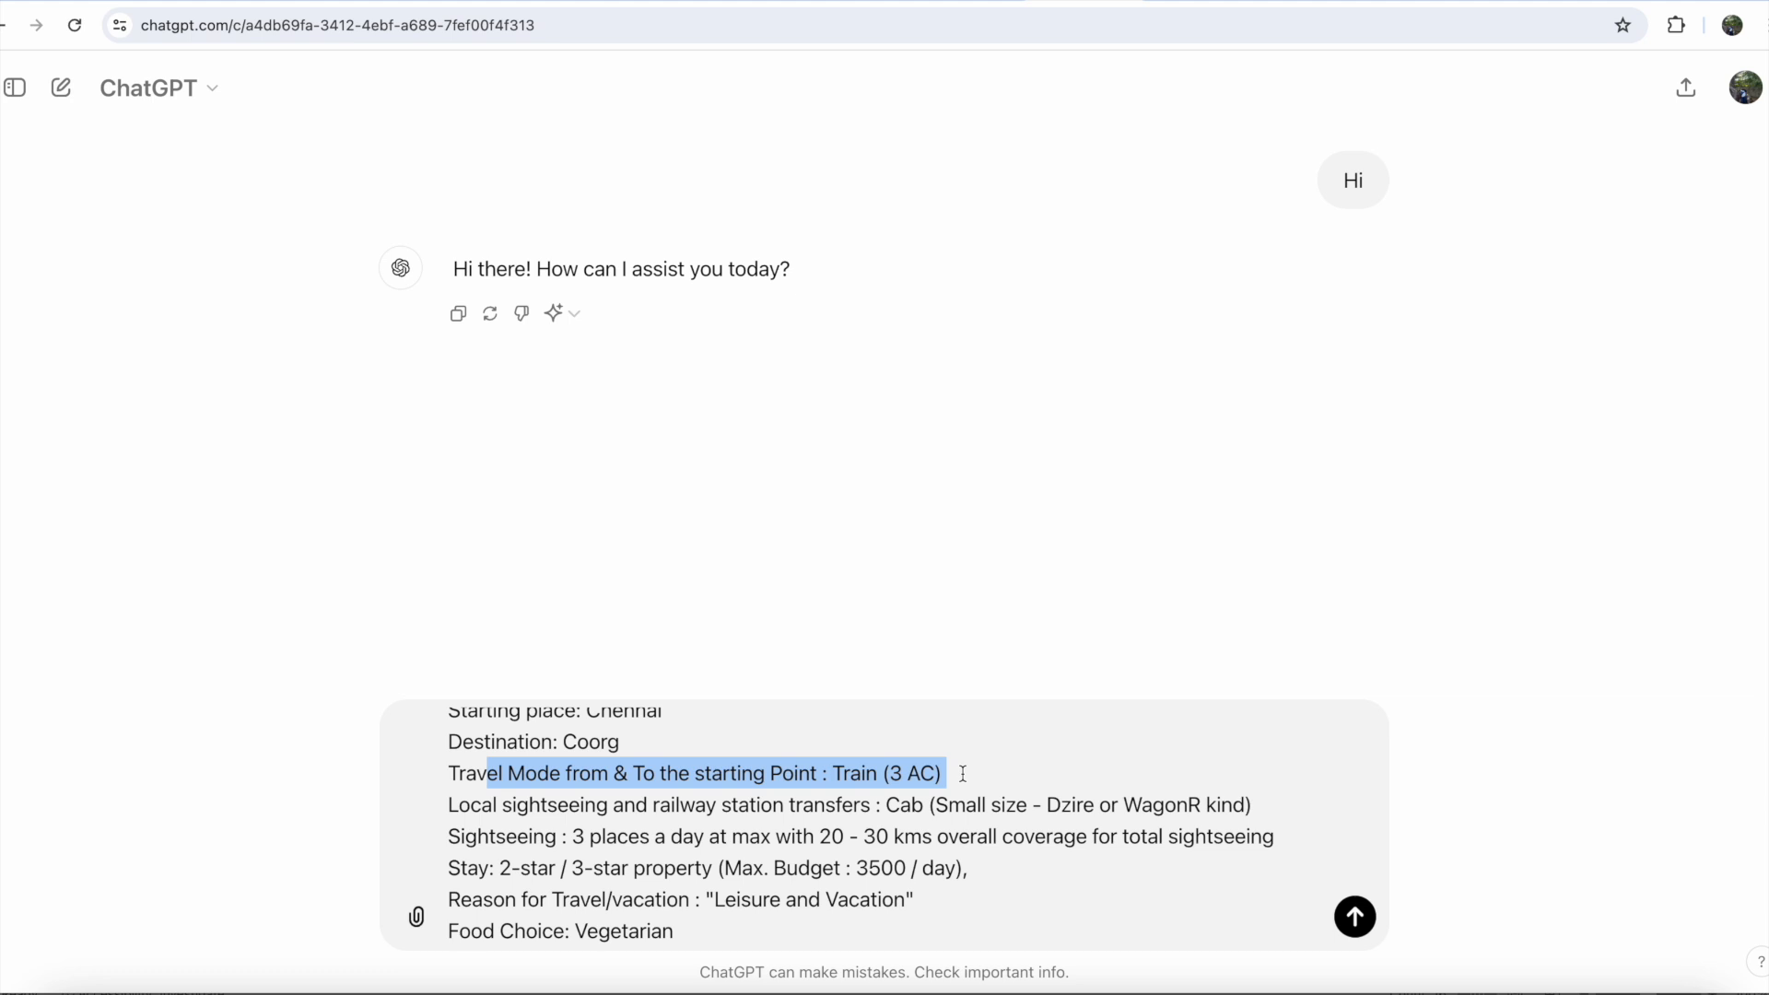
left_click(963, 773)
left_click_drag(654, 805, 1267, 802)
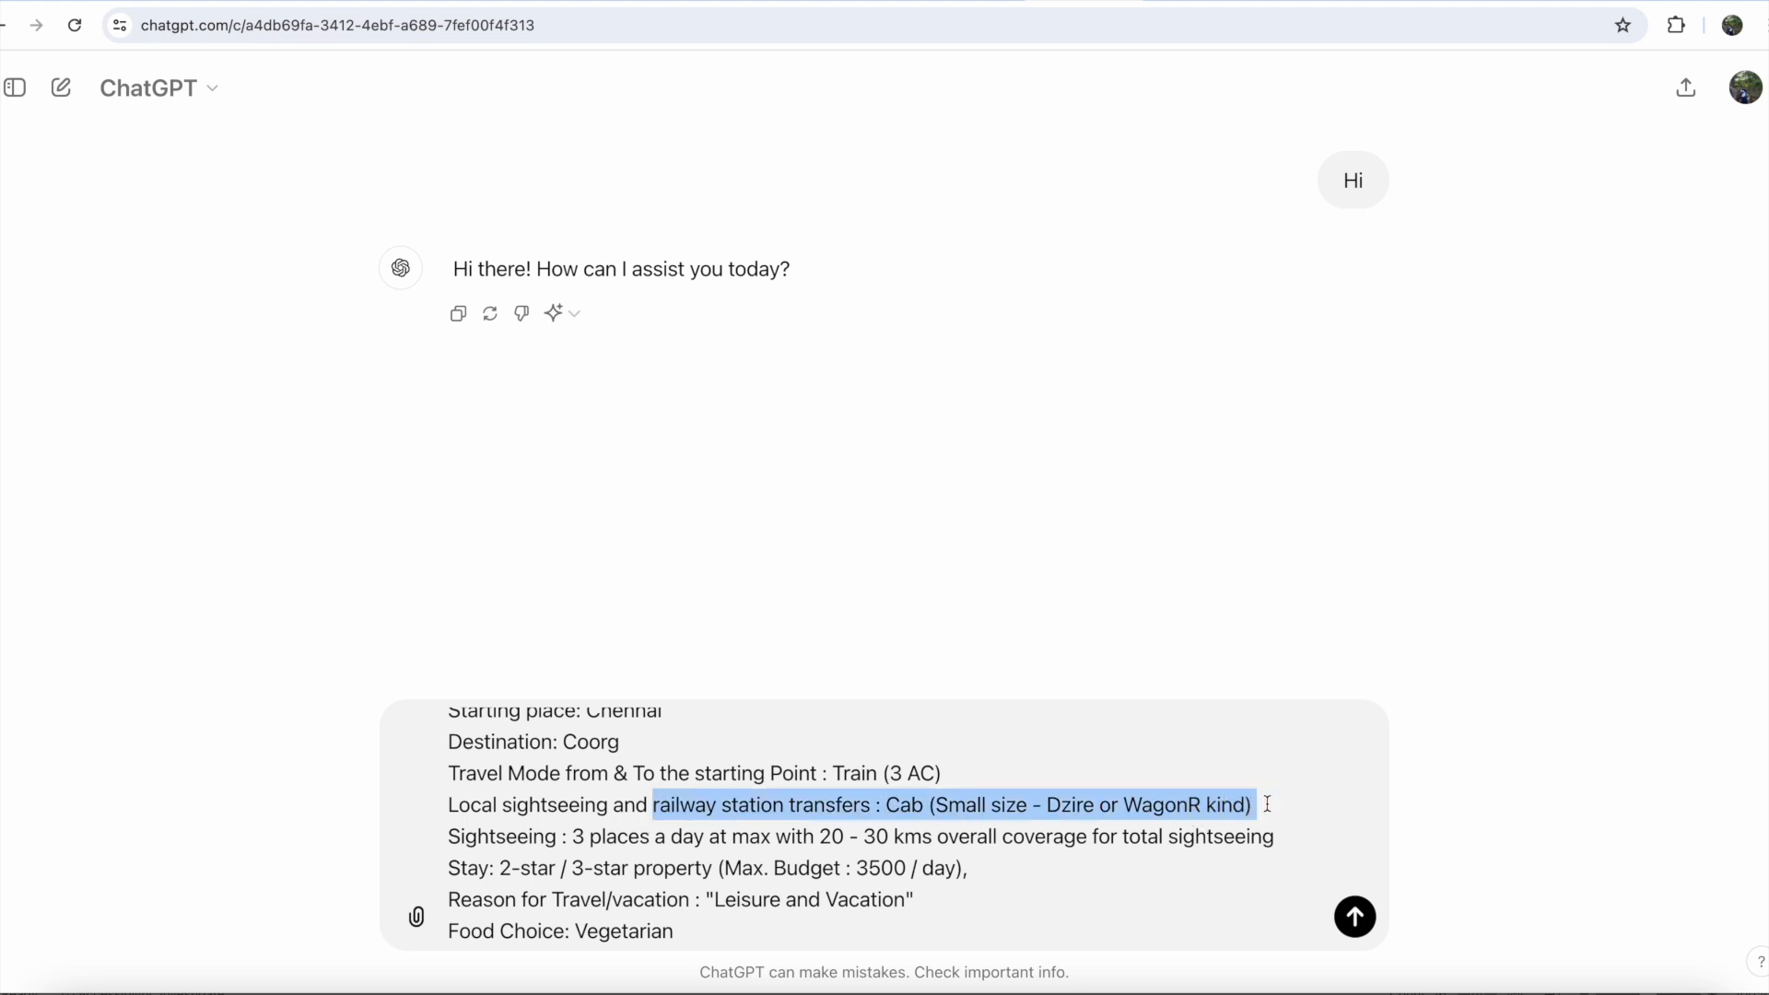
left_click(1267, 802)
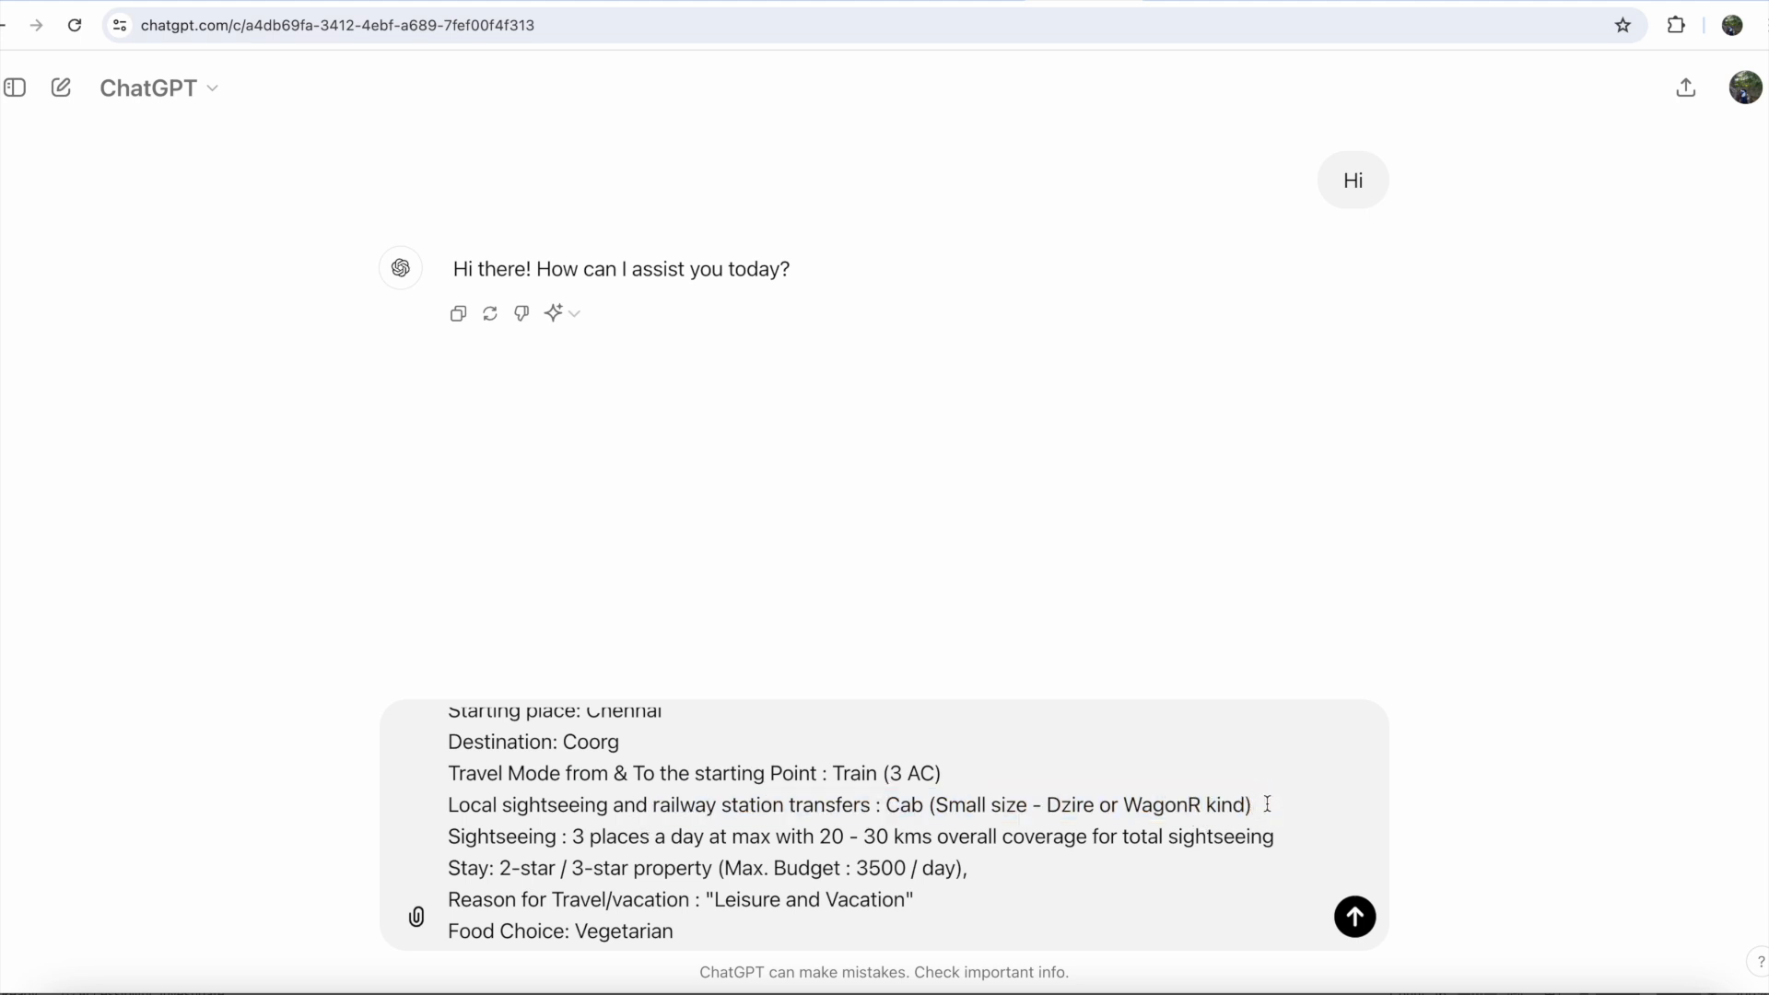
Review the prompt's cab type, sightseeing limits, stay and budget, reason for travel and food choice
scroll(1266, 803, "down", 1)
left_click_drag(886, 791, 1275, 783)
left_click_drag(451, 821, 1288, 813)
left_click(1292, 813)
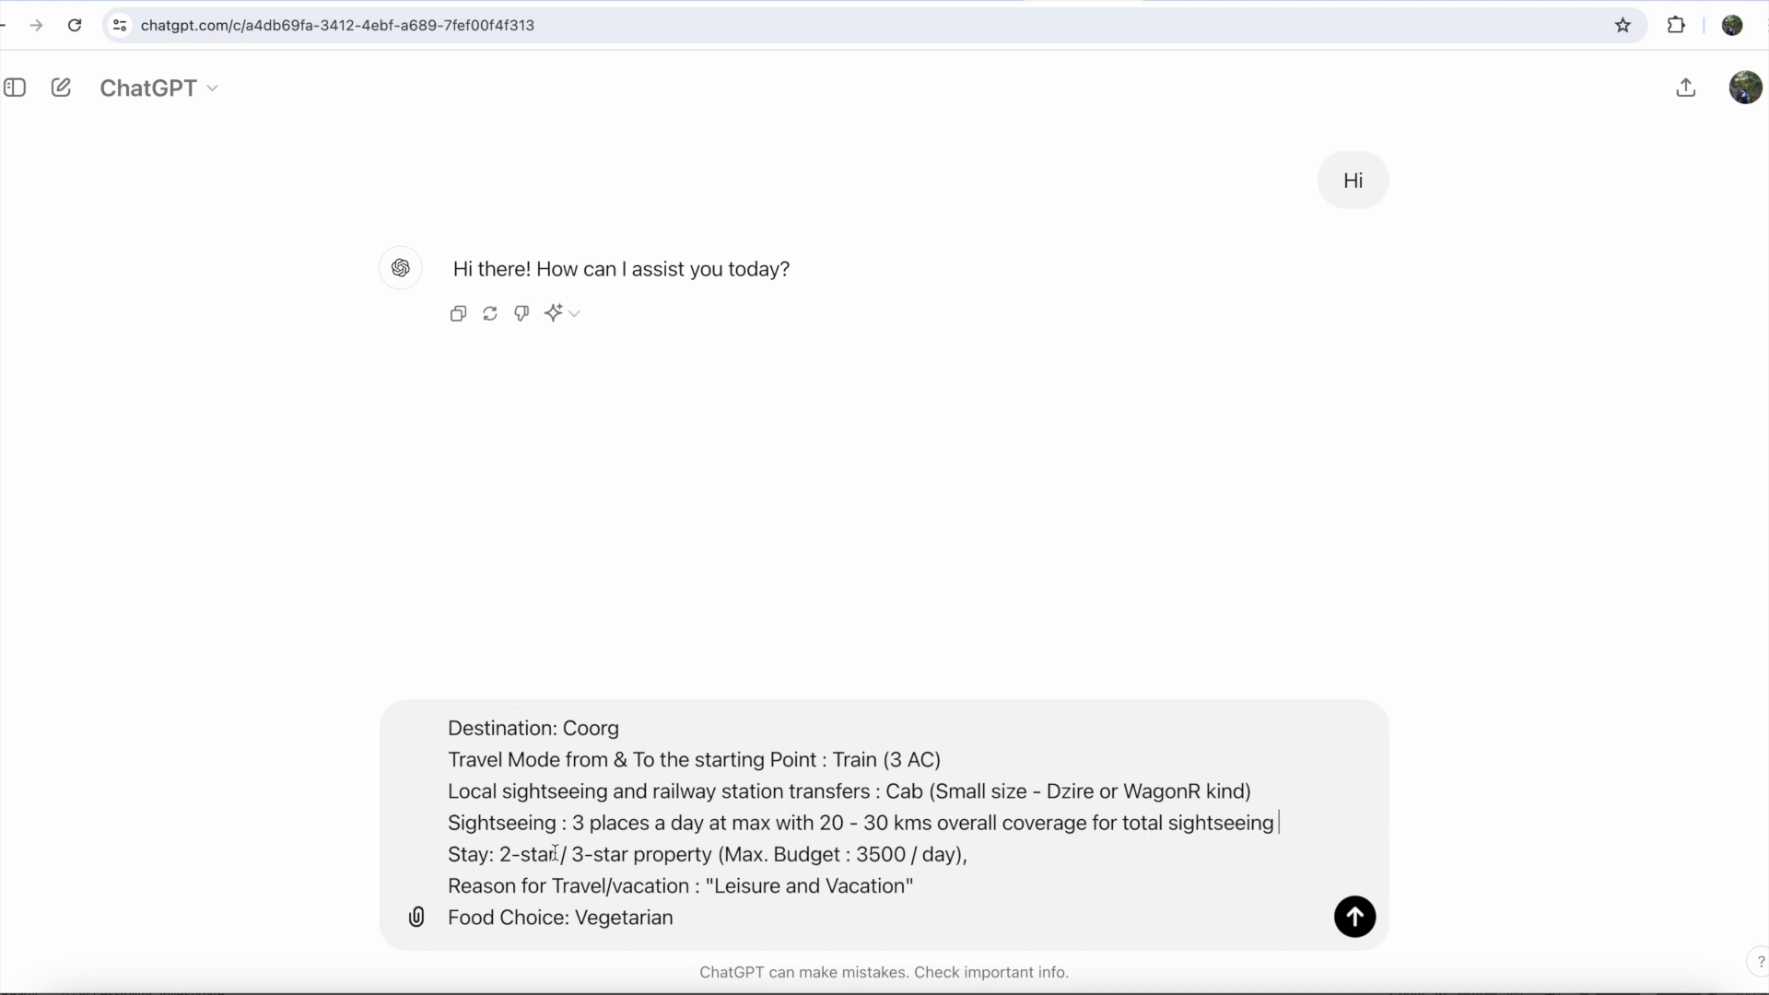
left_click_drag(573, 823, 1270, 823)
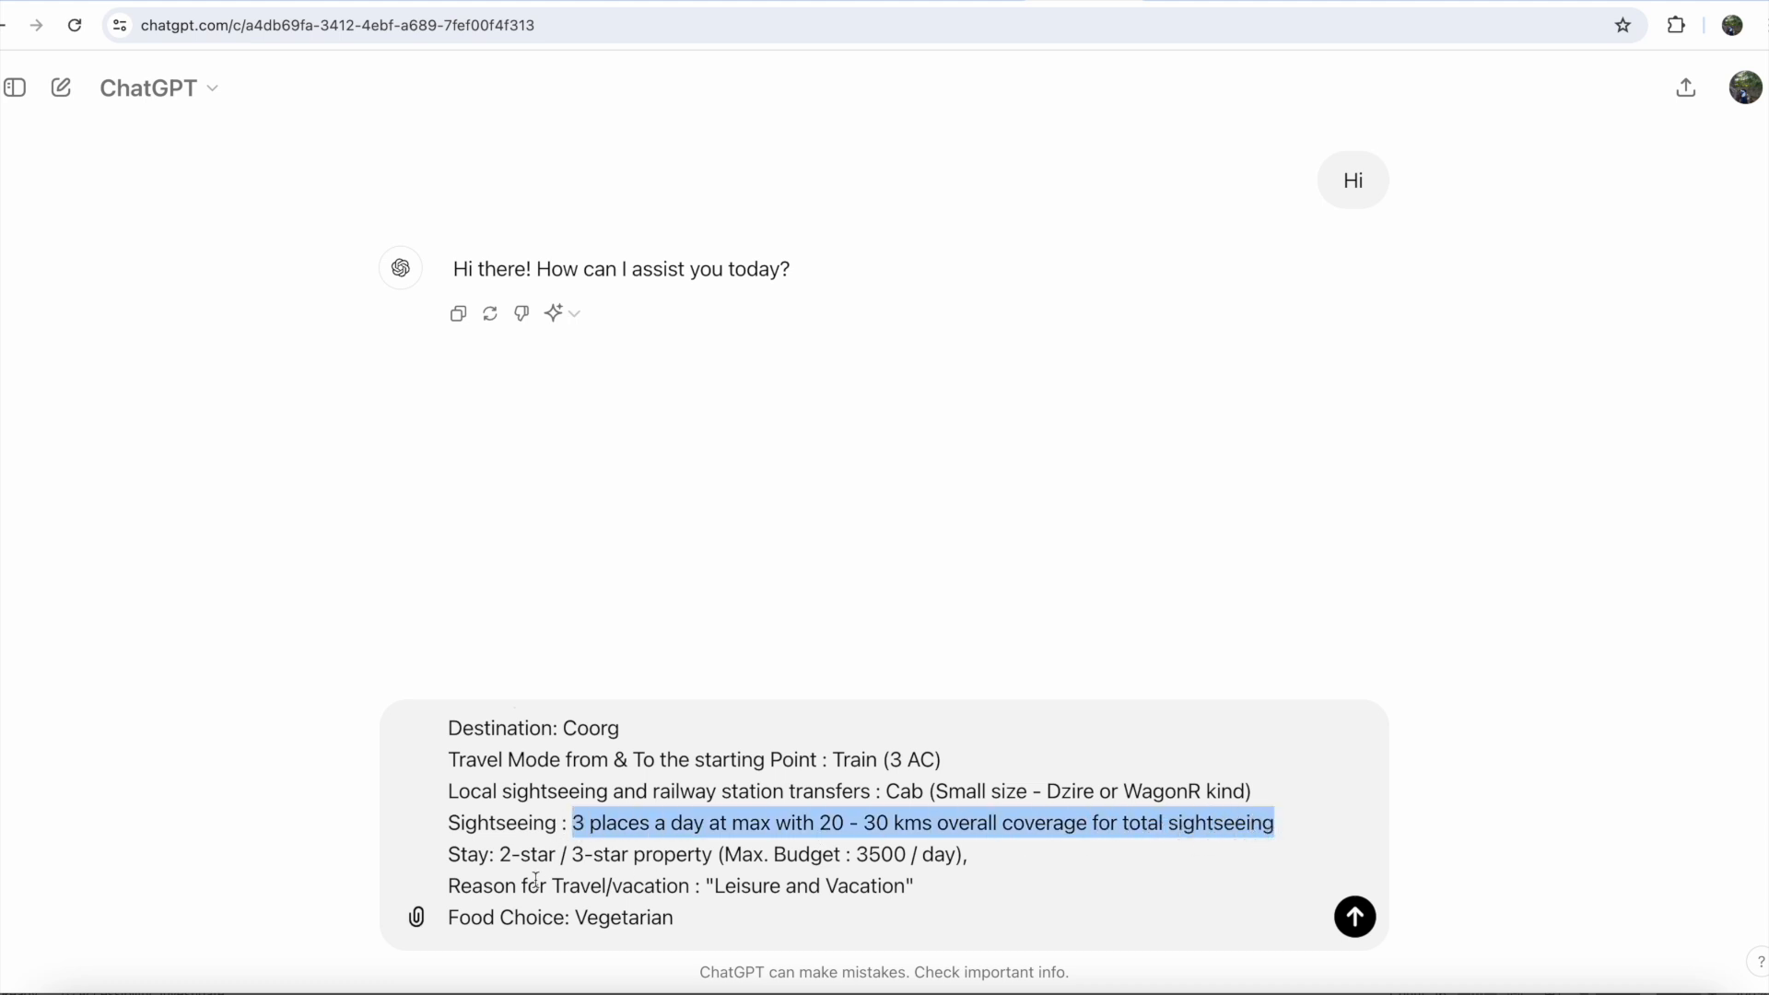
left_click_drag(501, 861, 999, 853)
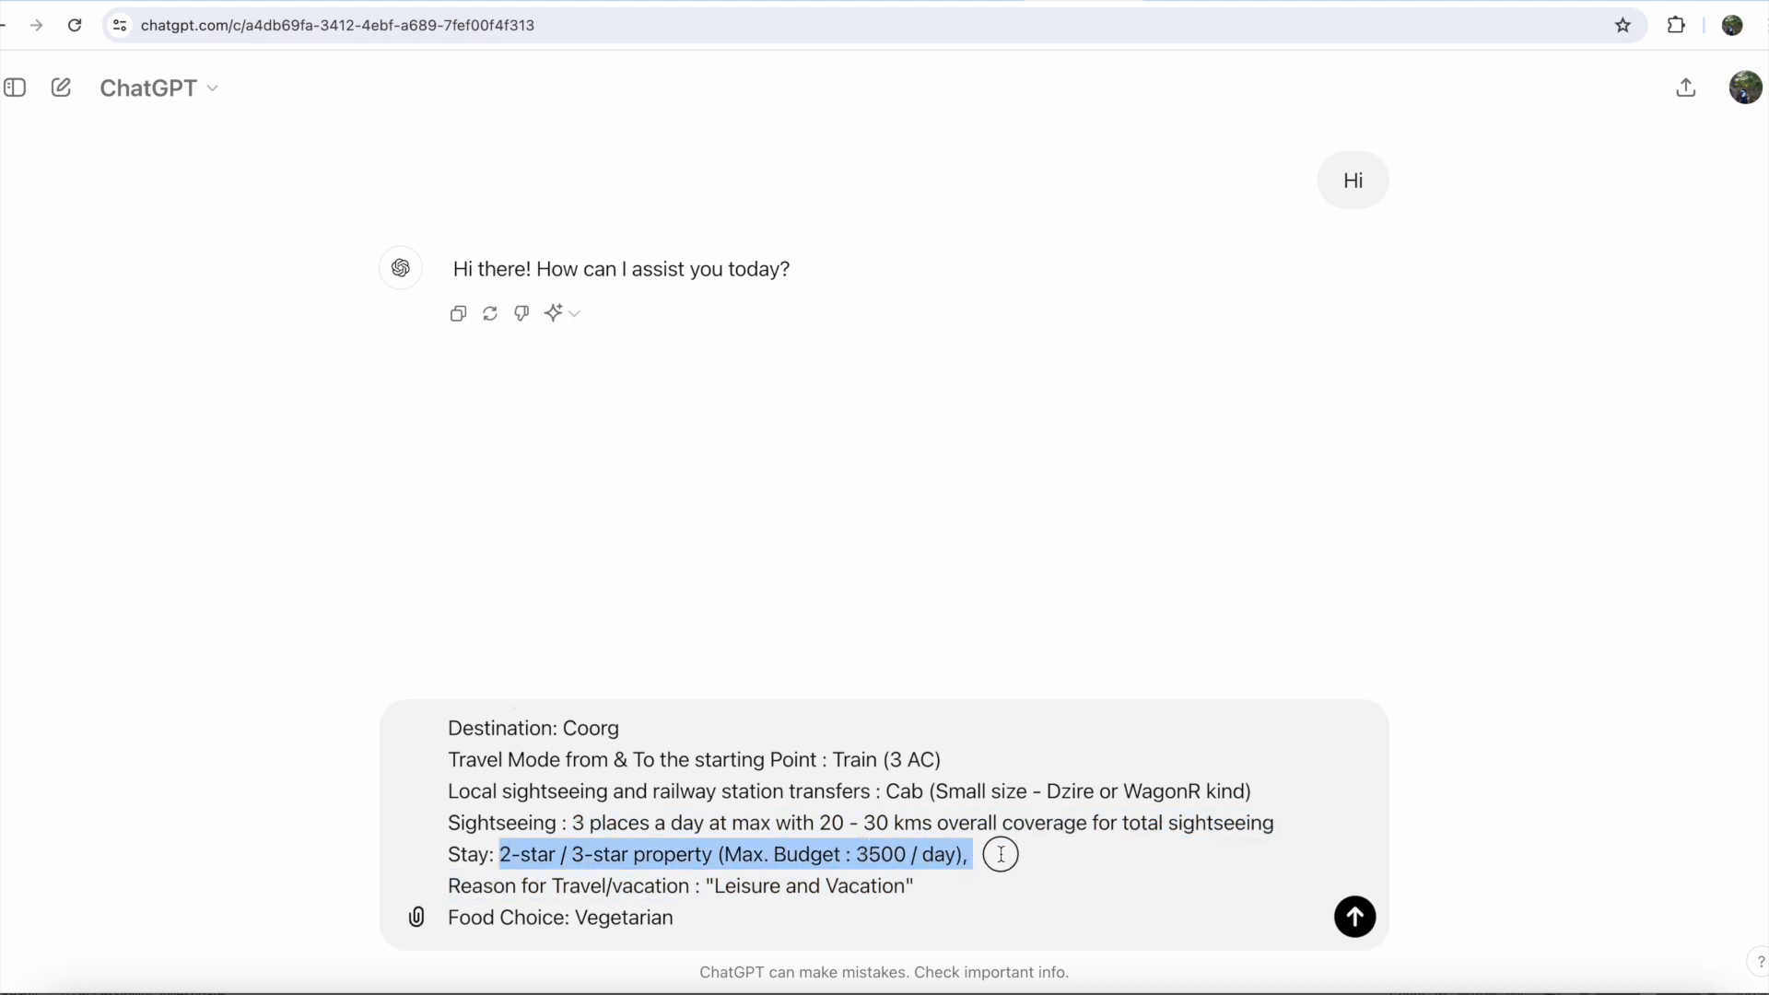
left_click(999, 855)
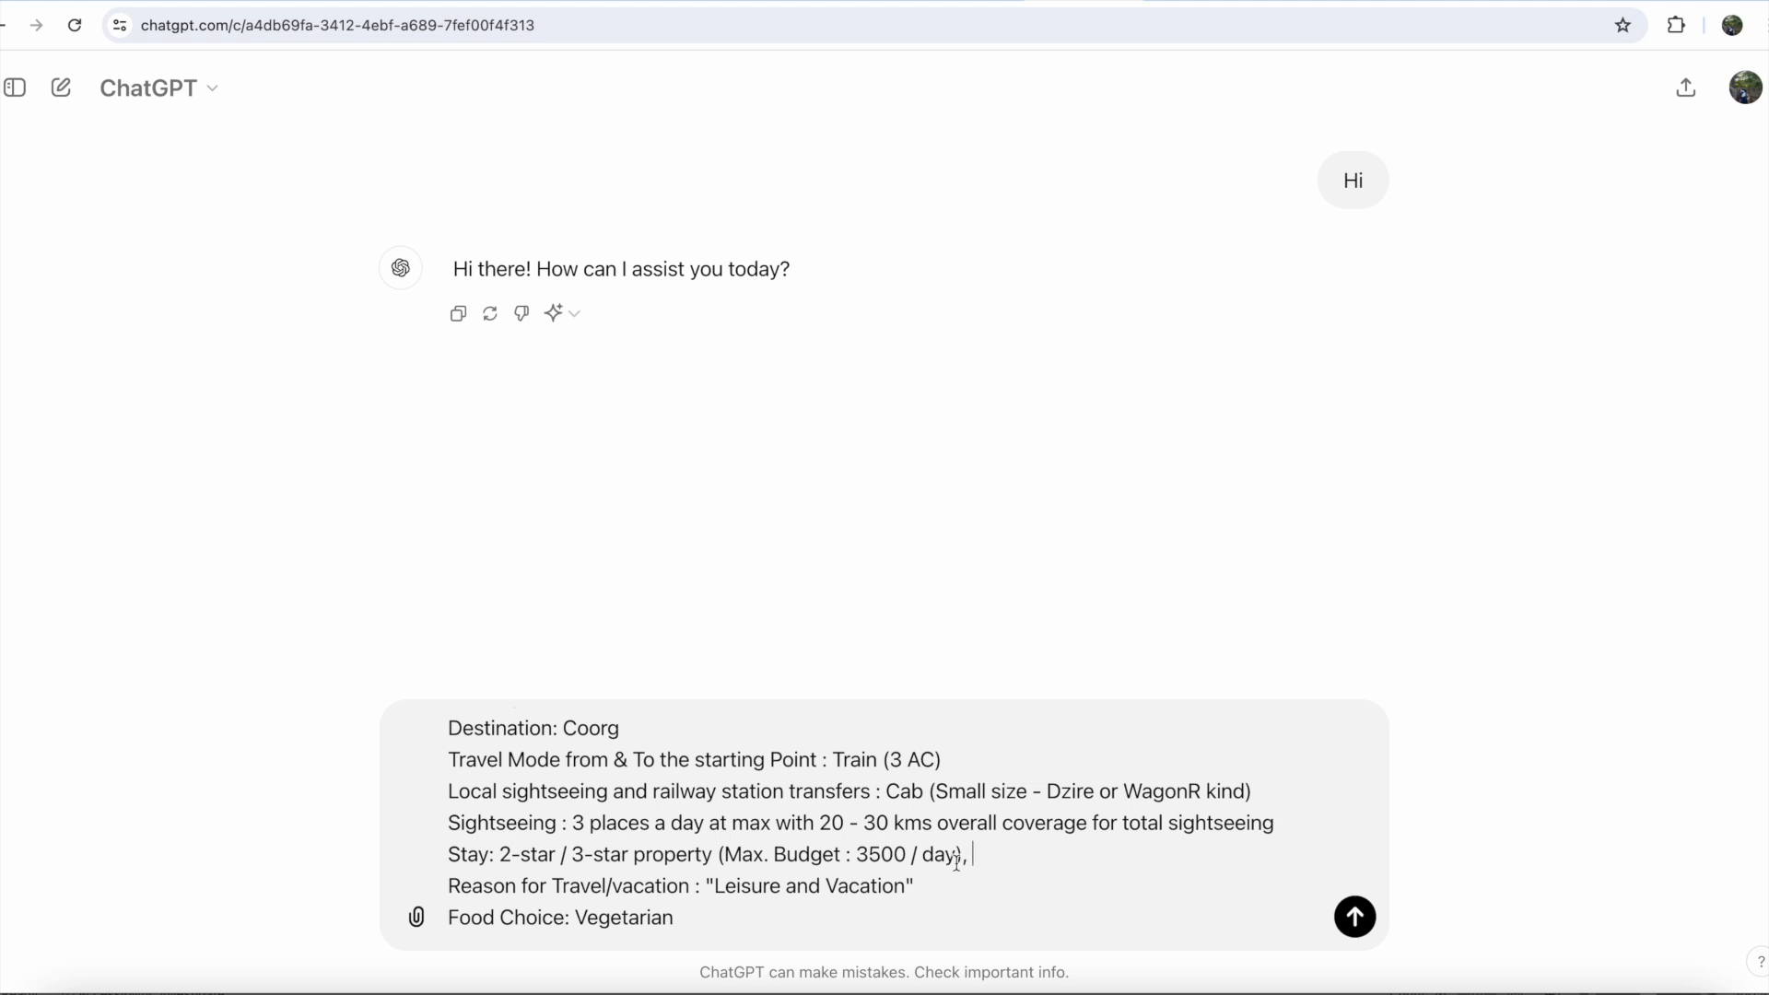
left_click(522, 850)
left_click_drag(522, 849, 987, 853)
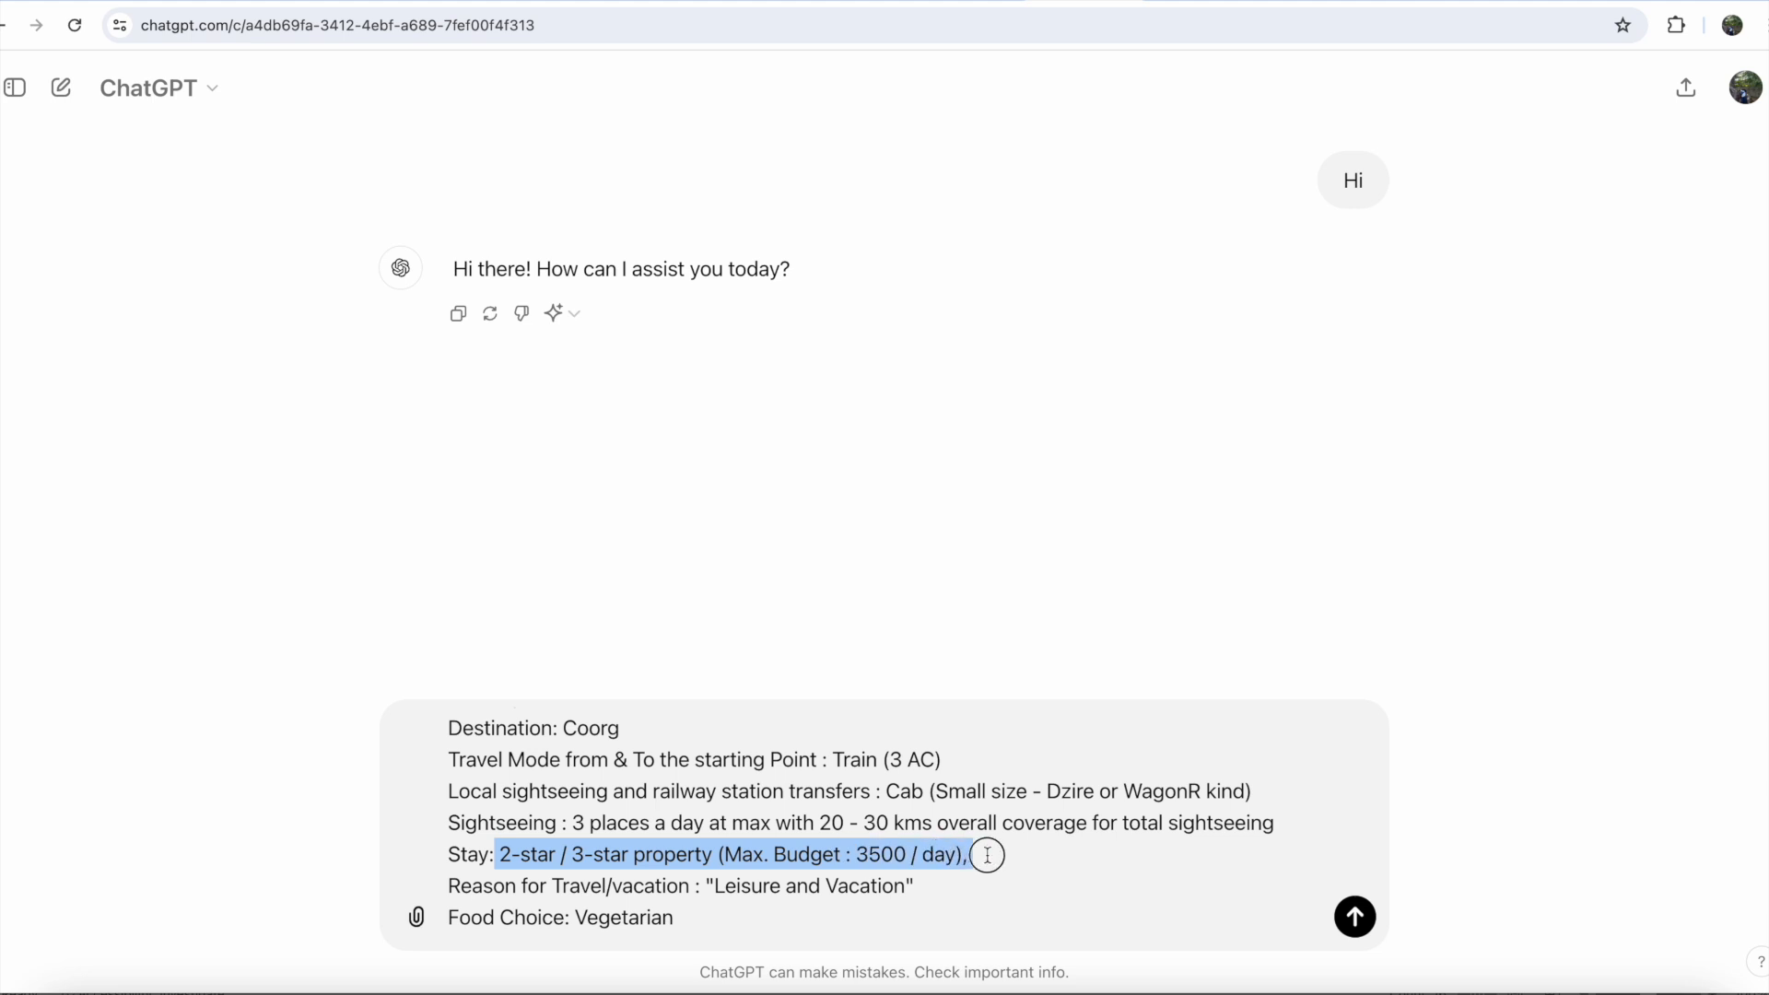
left_click(986, 853)
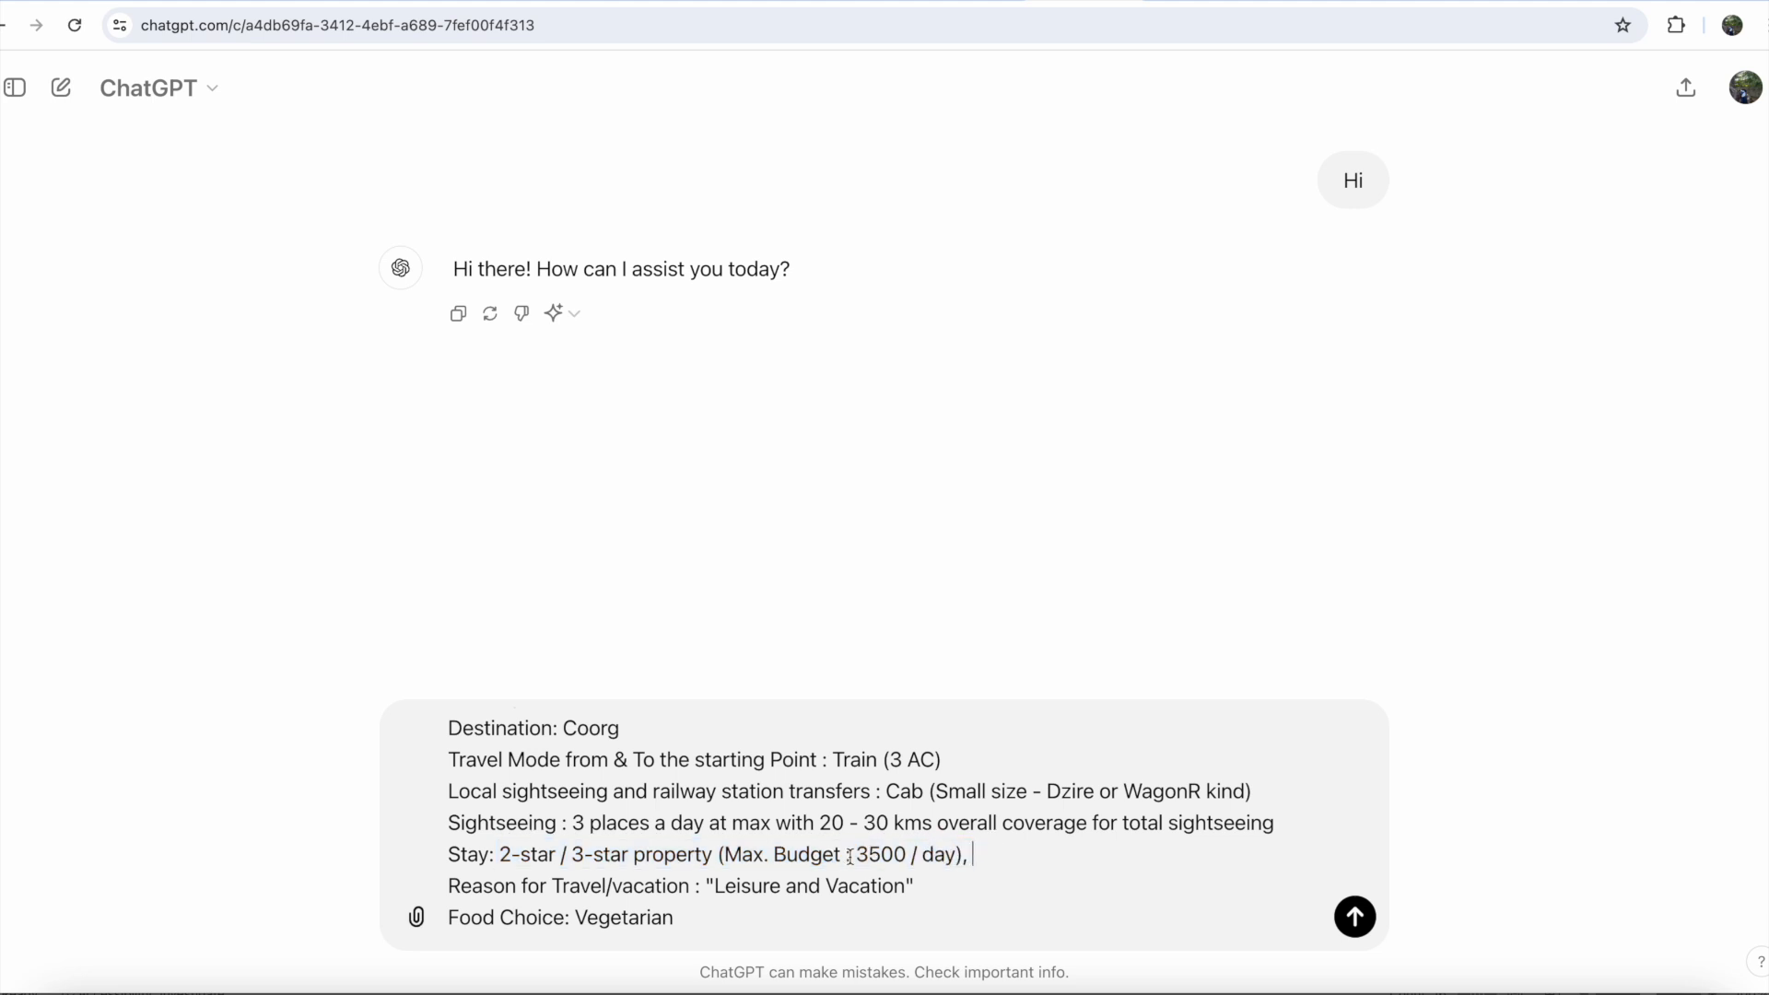
left_click_drag(505, 853, 706, 853)
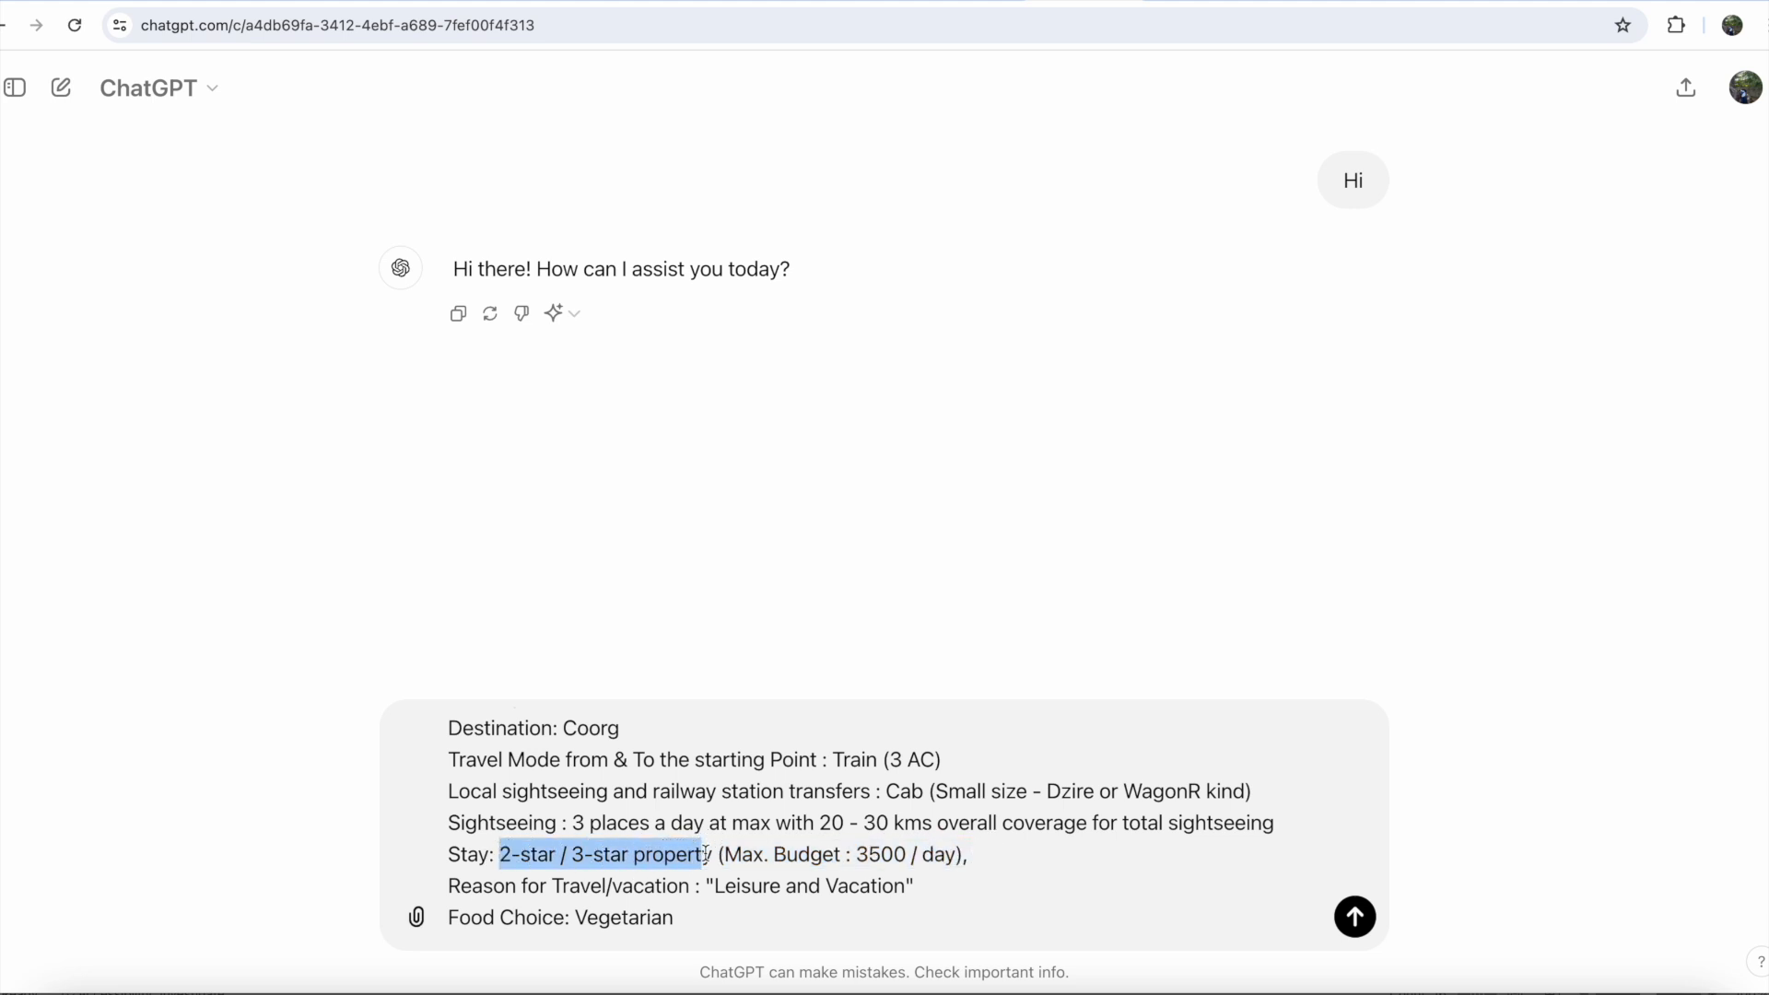
left_click_drag(542, 887, 948, 892)
left_click(876, 912)
left_click_drag(575, 905, 750, 908)
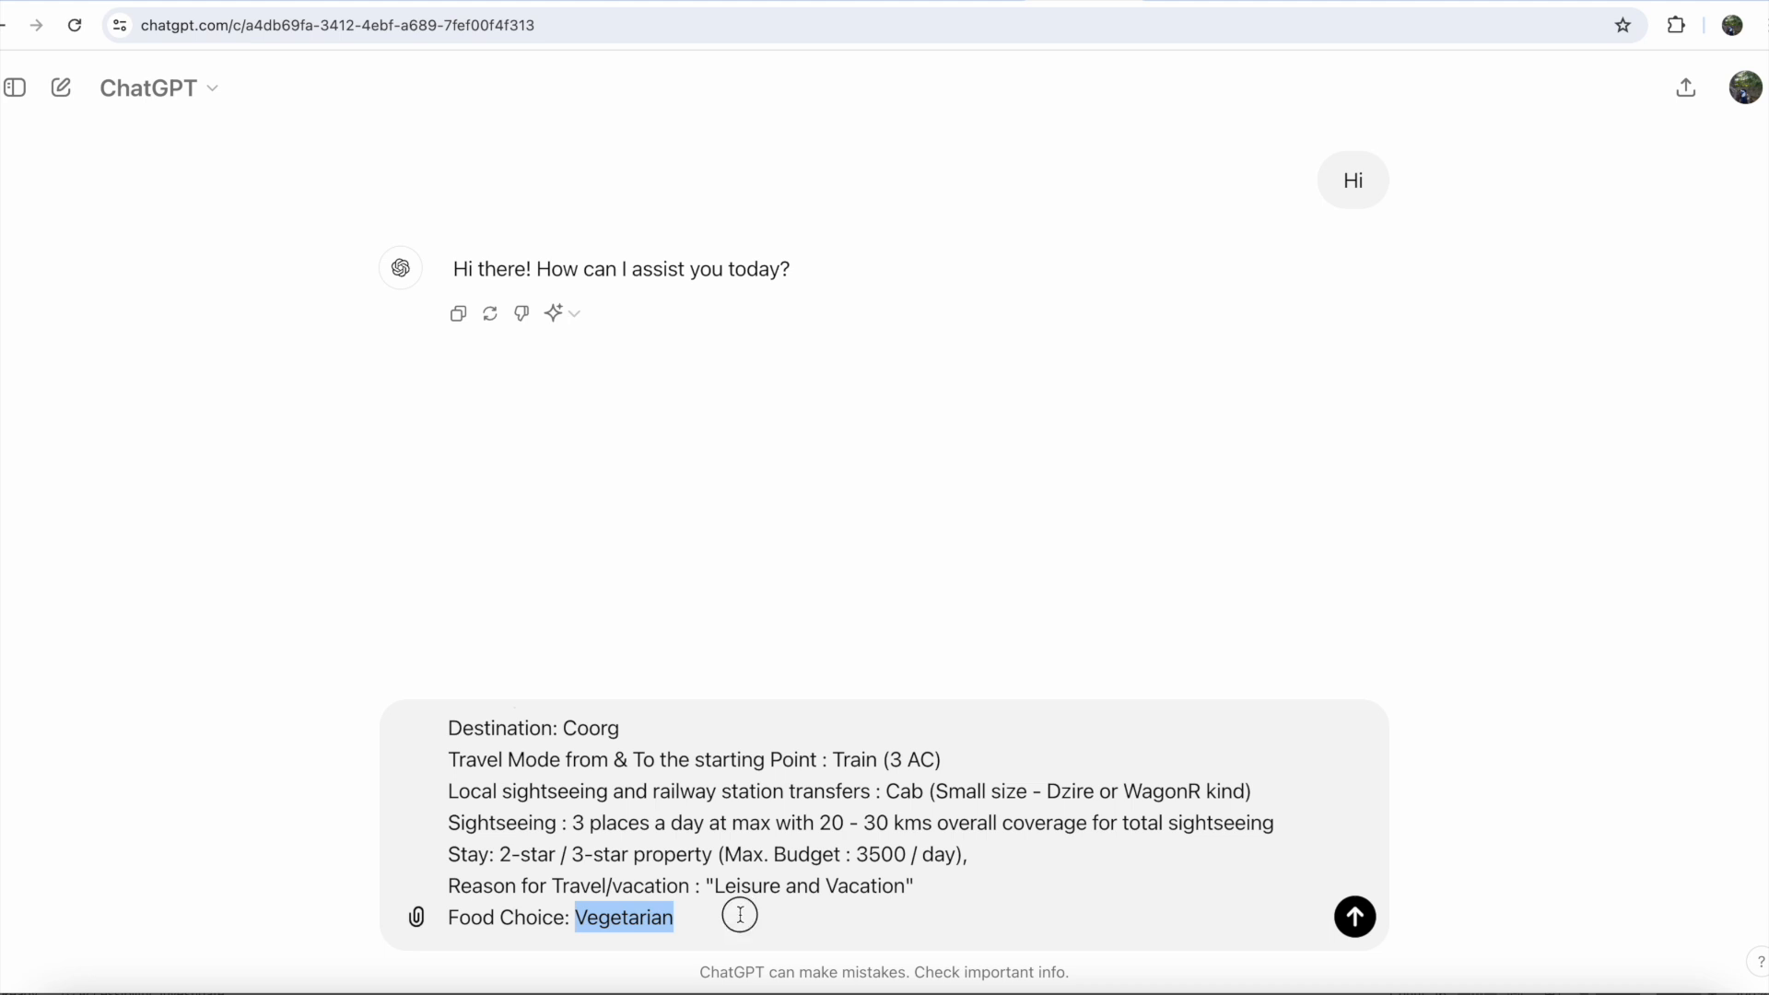
left_click(739, 915)
Review the outputs requested in the prompt: travel plan, itinerary, hotels, budget estimate, vegetarian food, popular restaurants and Ola or Uber availability
key("super+v")
scroll(757, 815, "up", 2)
scroll(688, 822, "up", 1)
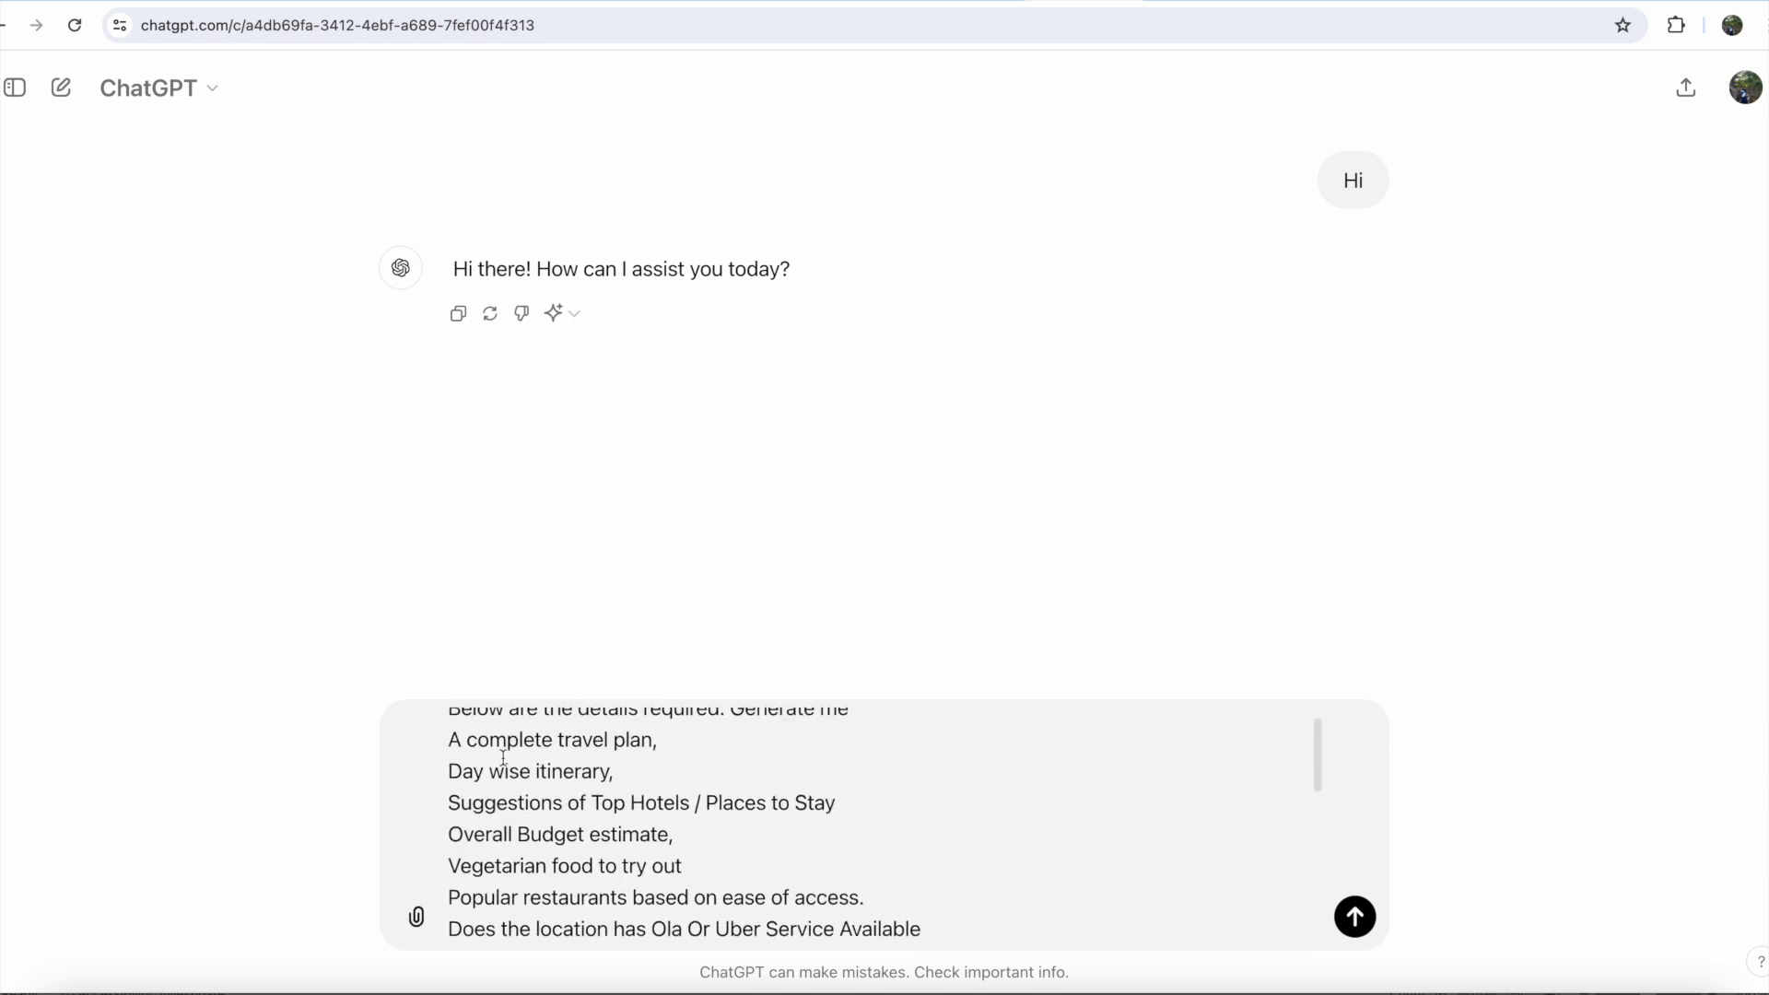
left_click_drag(447, 738, 695, 765)
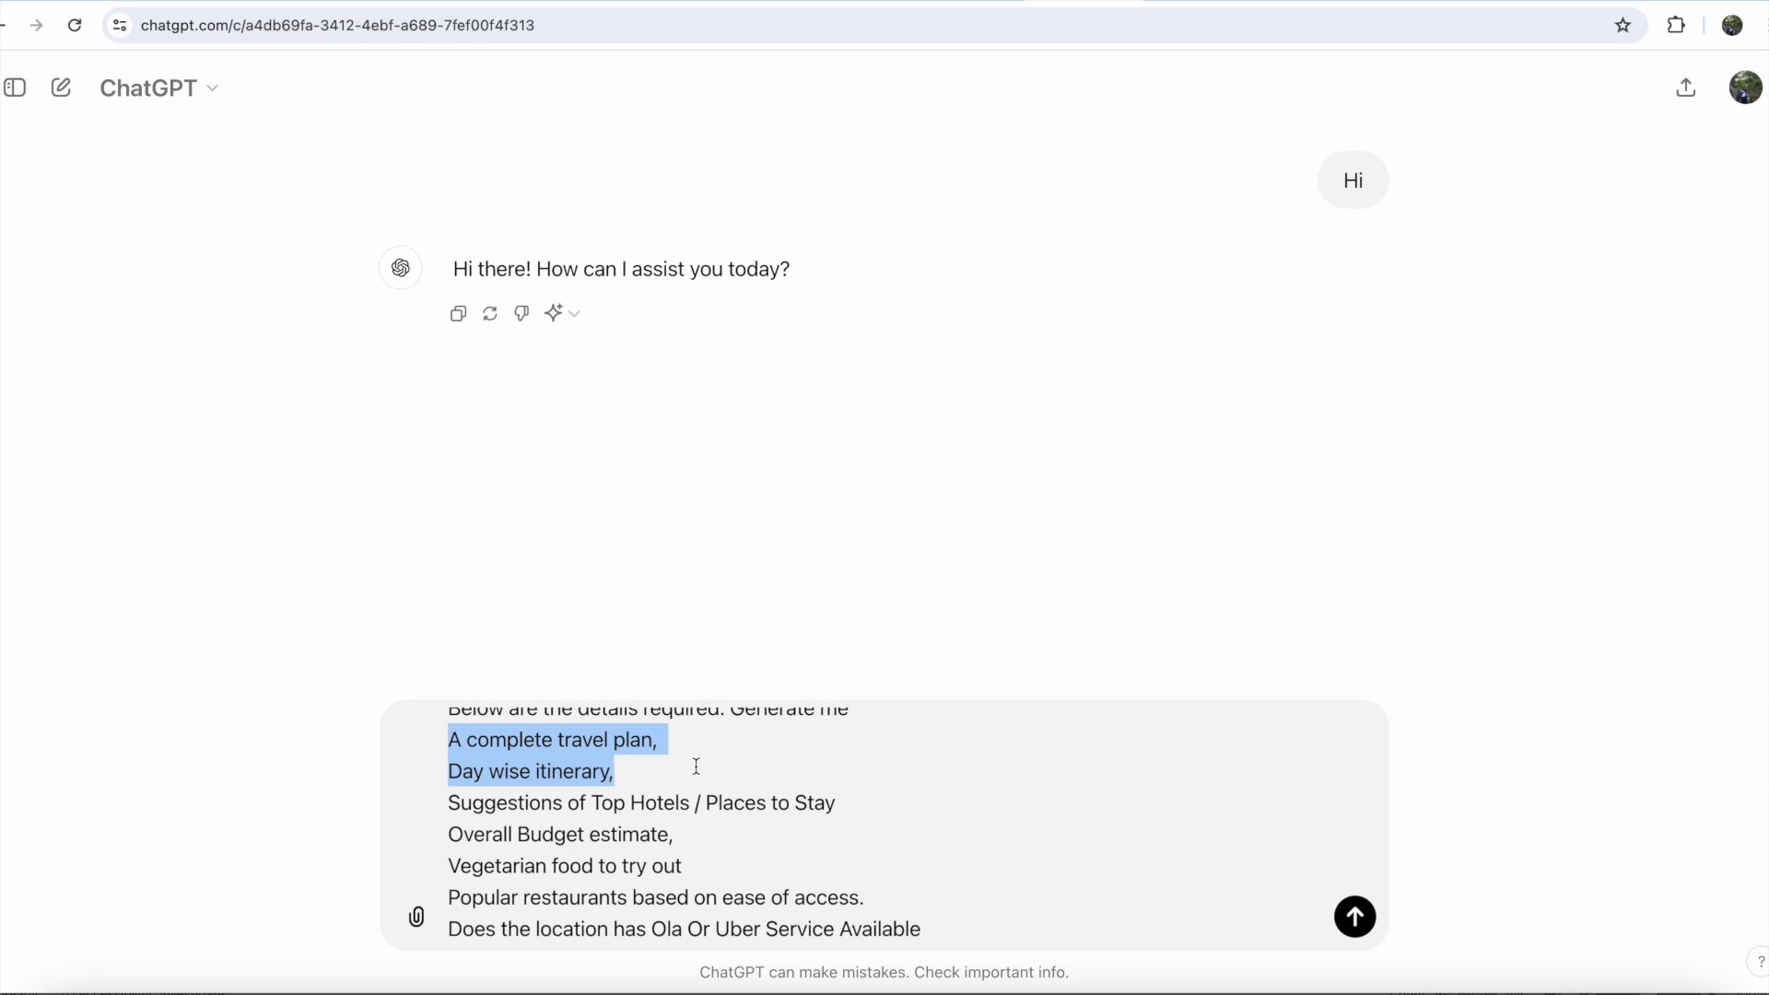
scroll(695, 765, "down", 1)
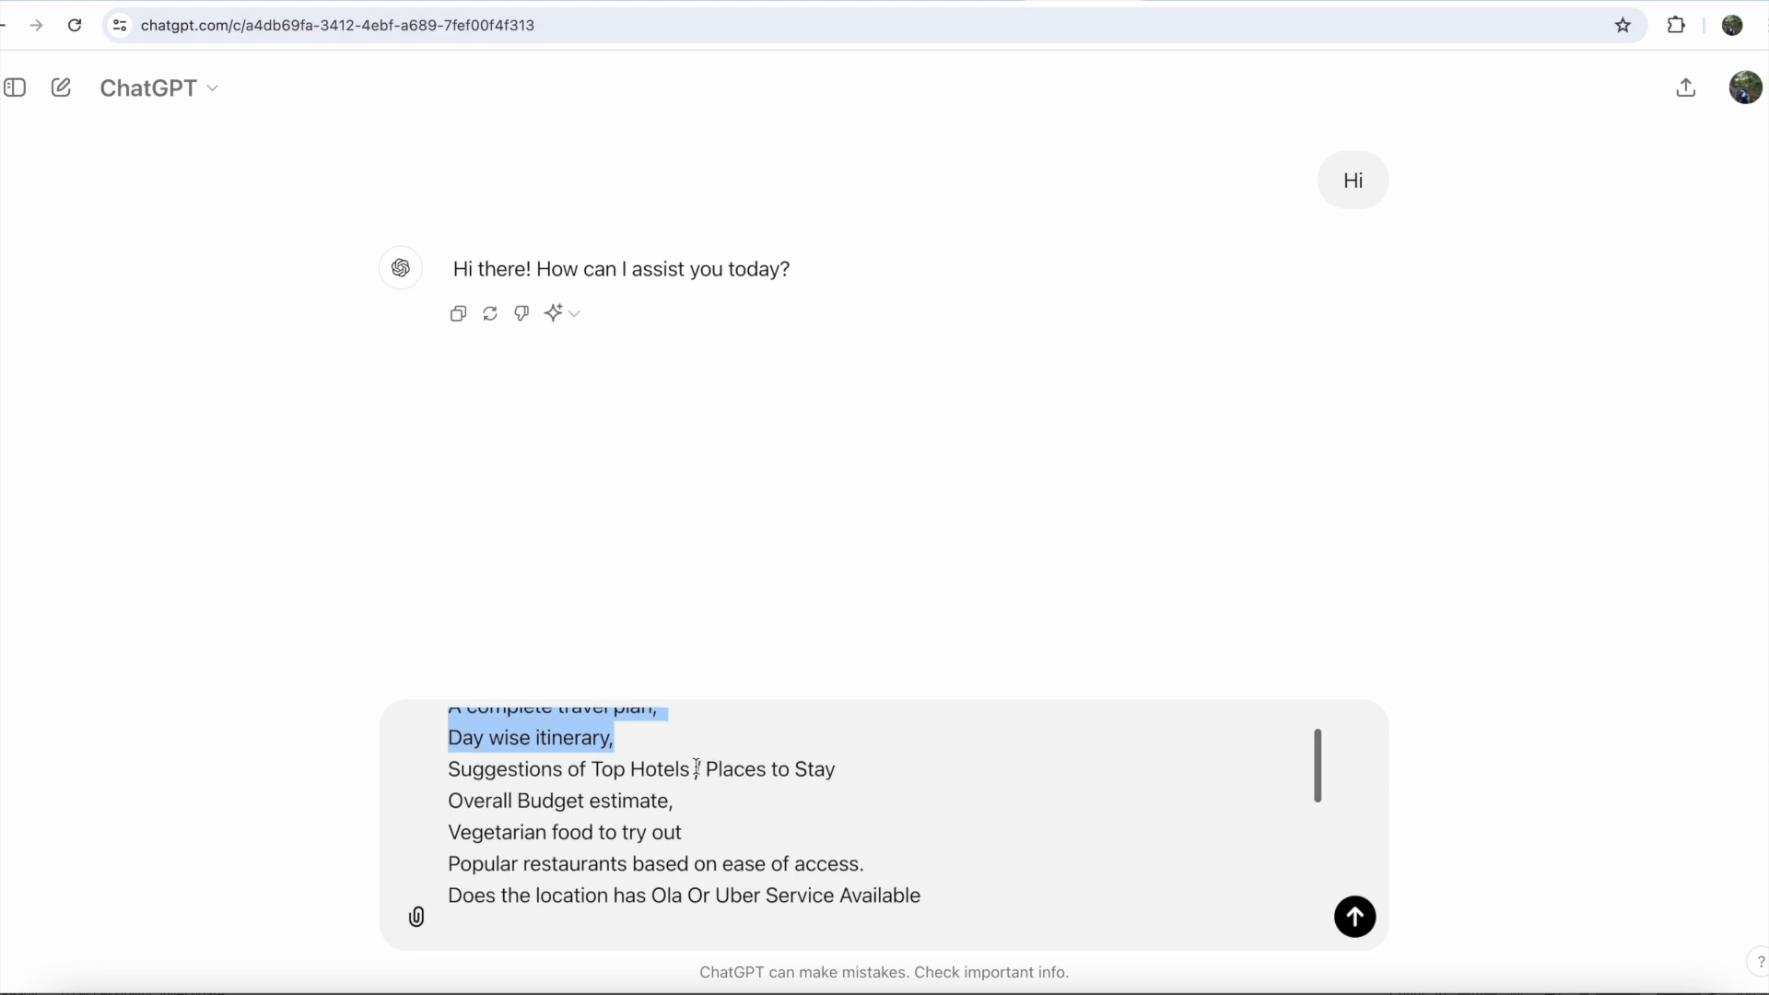
left_click_drag(460, 769, 858, 789)
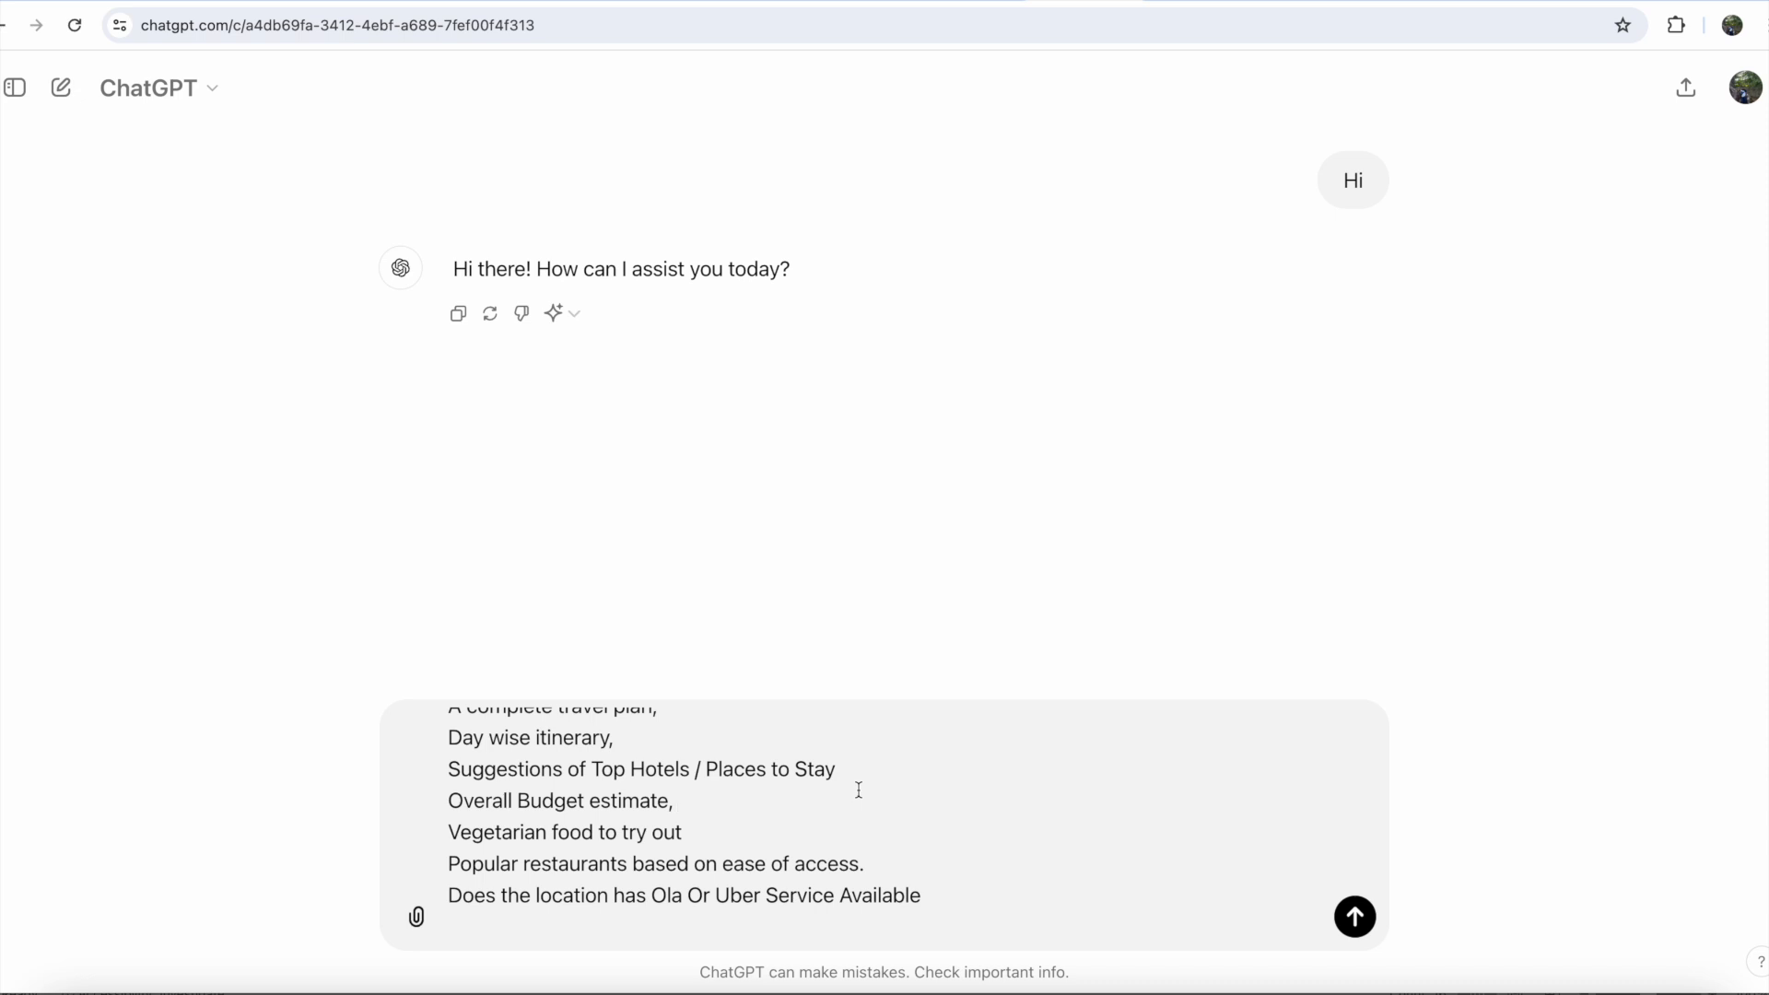
scroll(859, 789, "down", 1)
left_click_drag(448, 793, 706, 791)
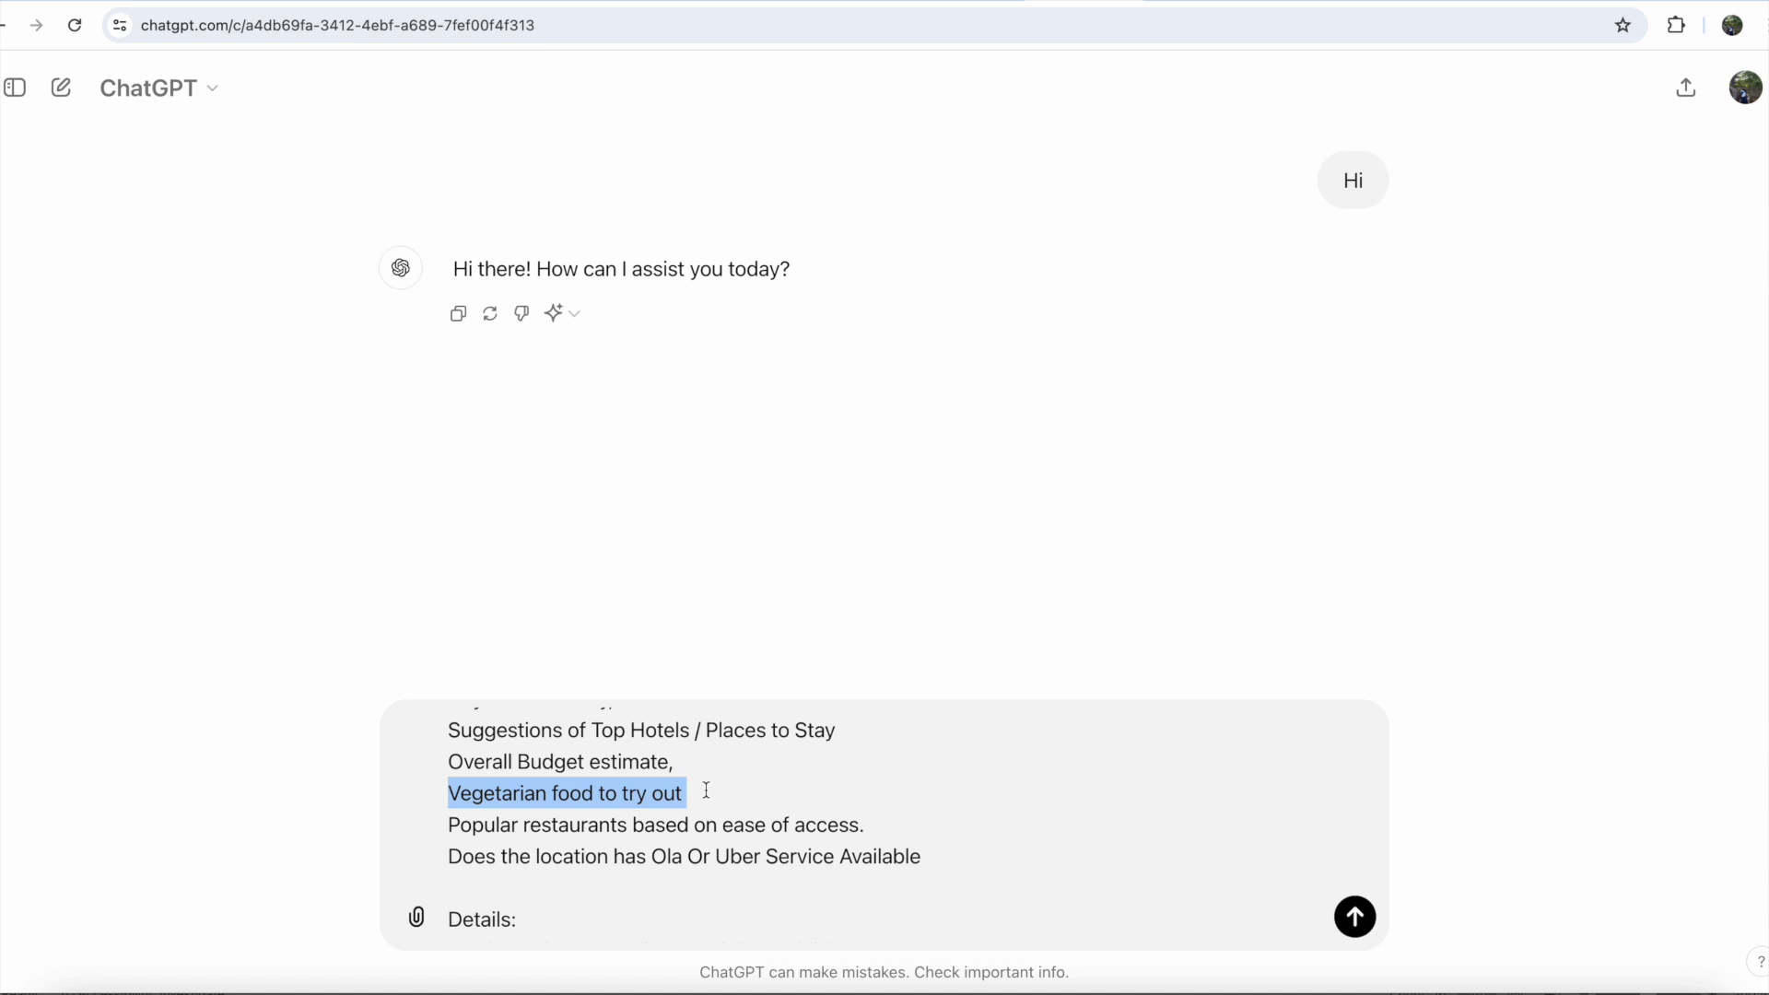
left_click_drag(483, 824, 947, 827)
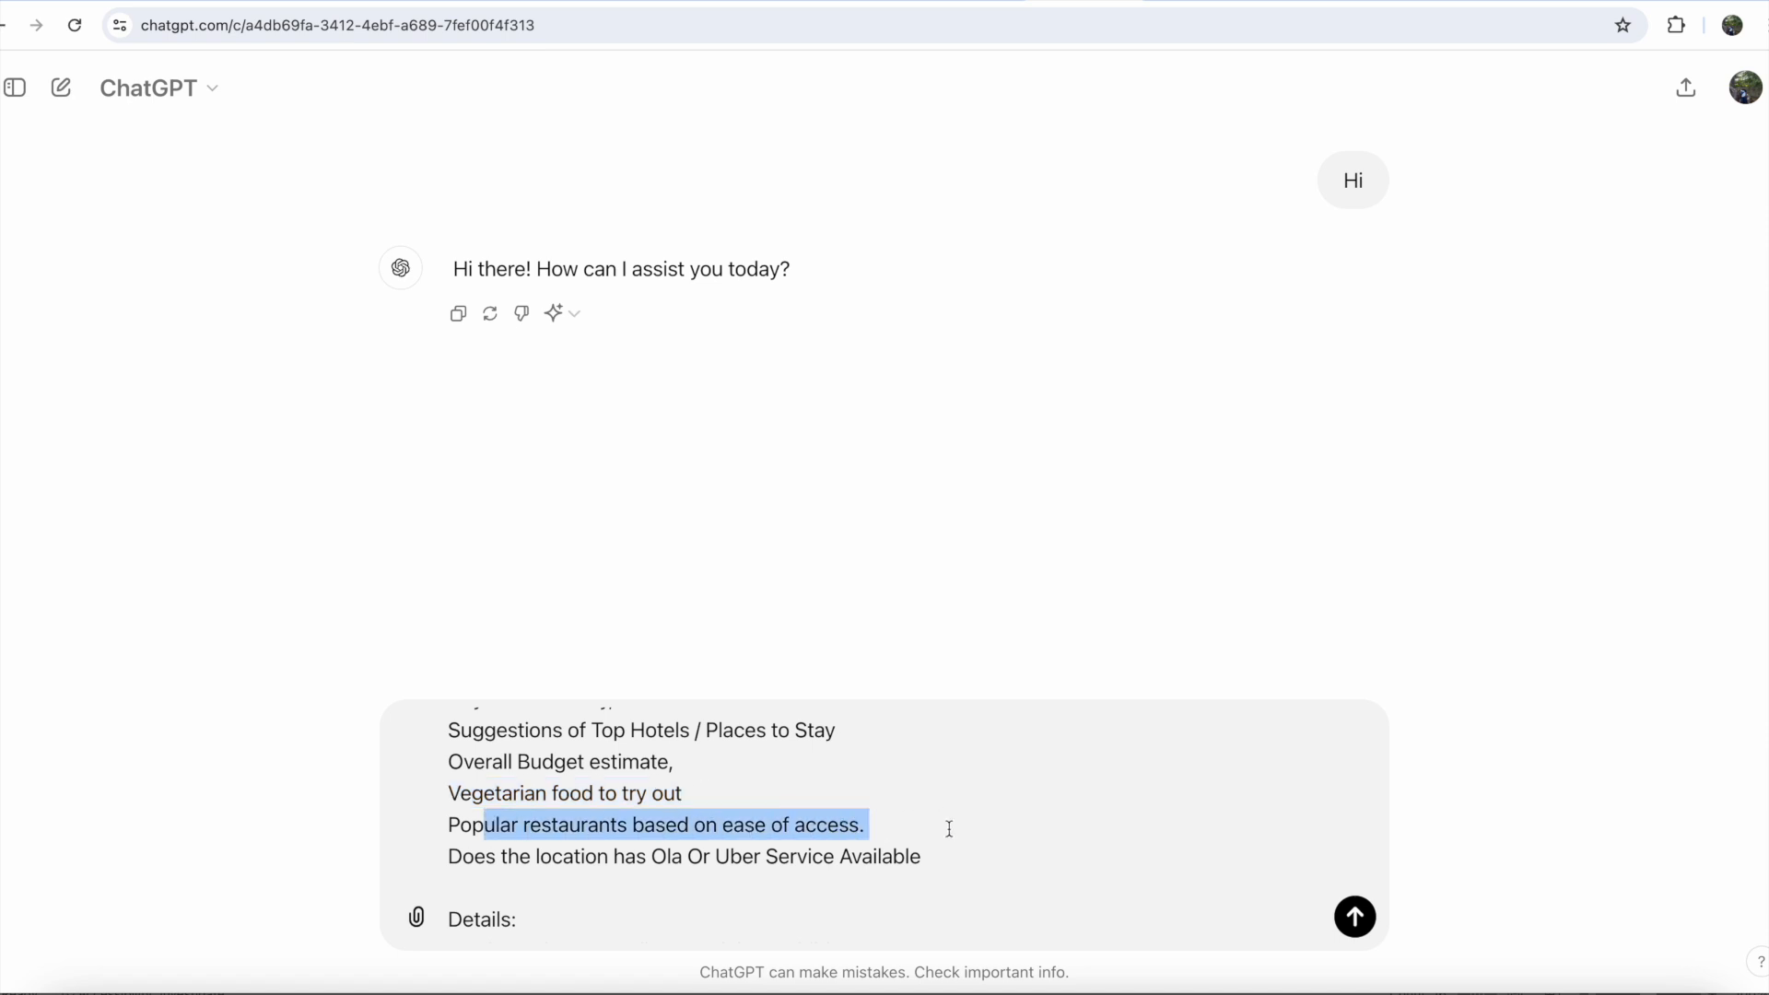
left_click(949, 828)
left_click_drag(463, 856, 960, 860)
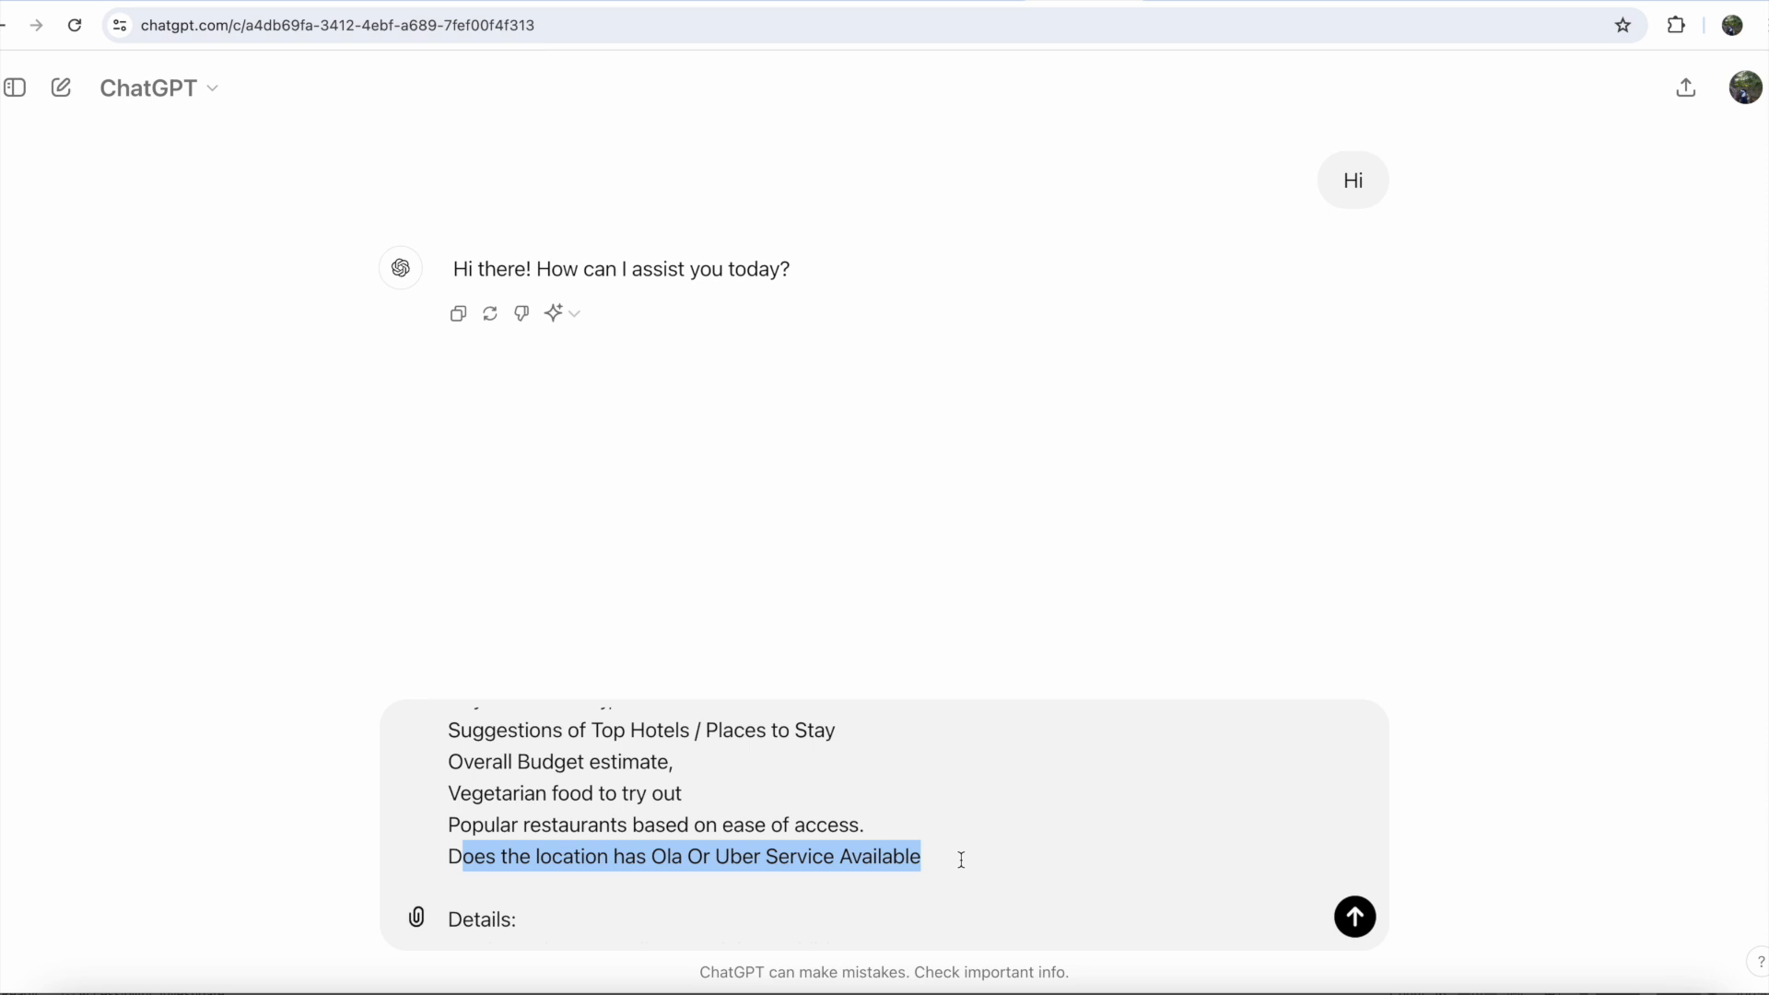
left_click(961, 859)
Check the prompt from beginning to end and send it to generate the travel plan
scroll(962, 857, "up", 4)
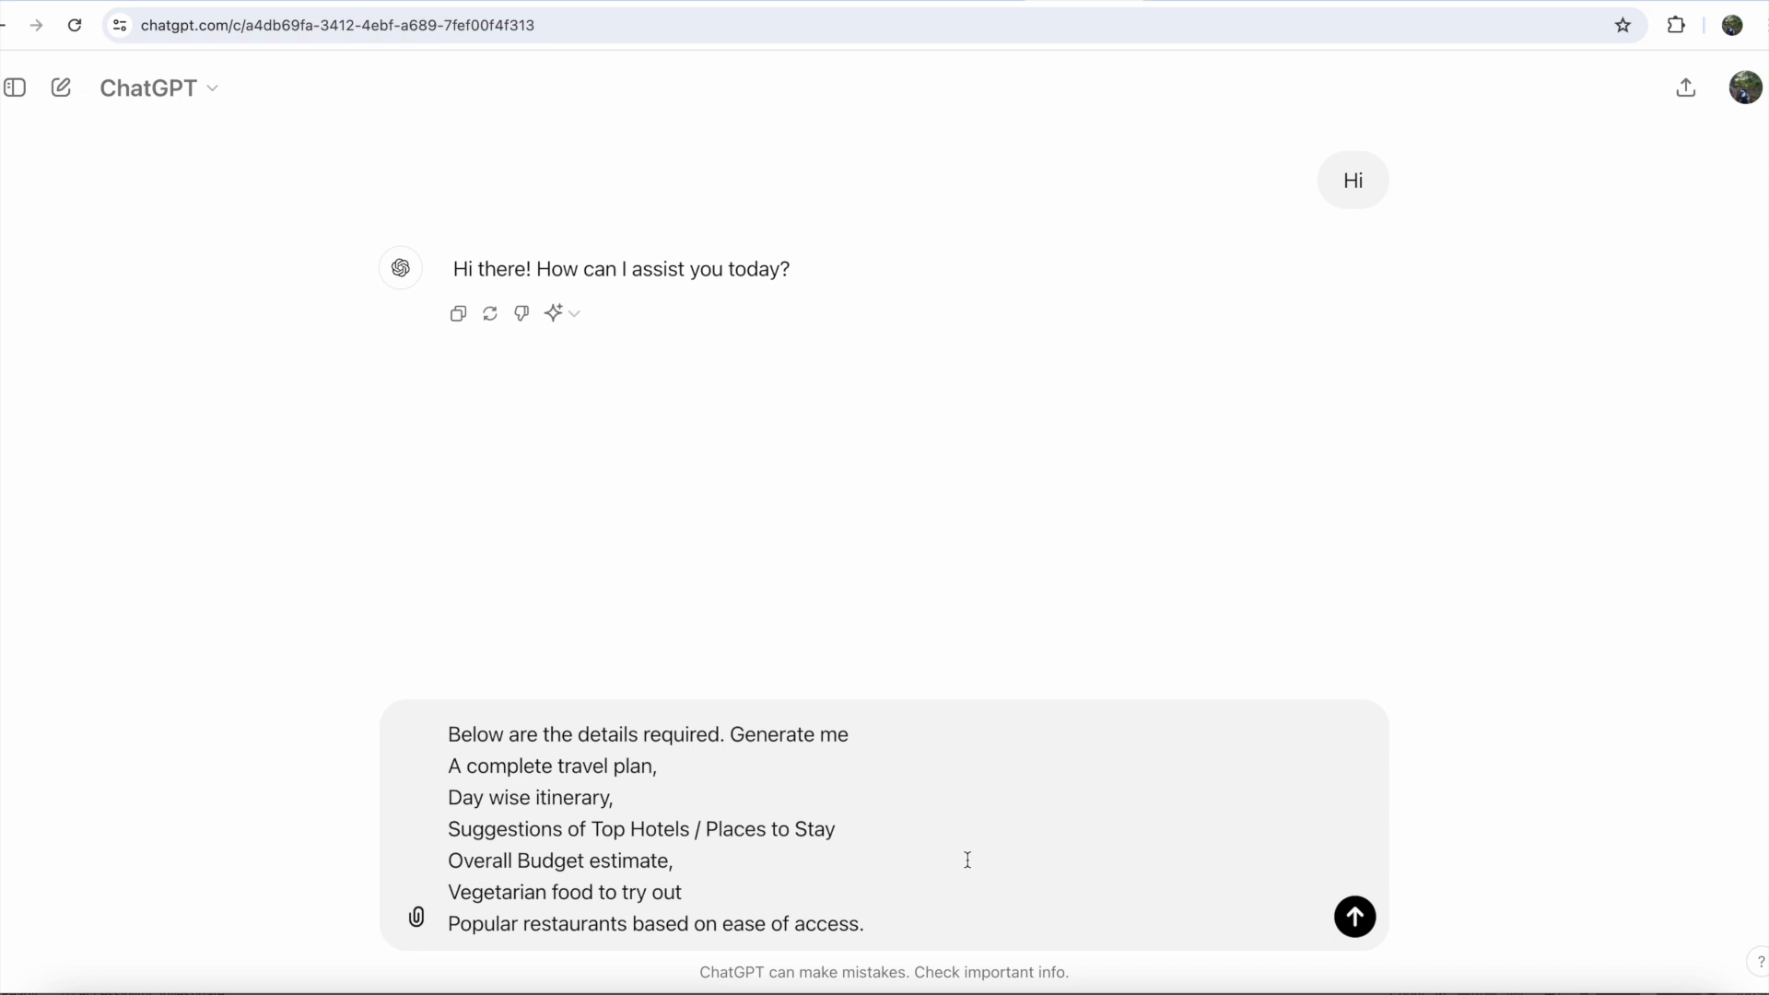
scroll(964, 858, "down", 8)
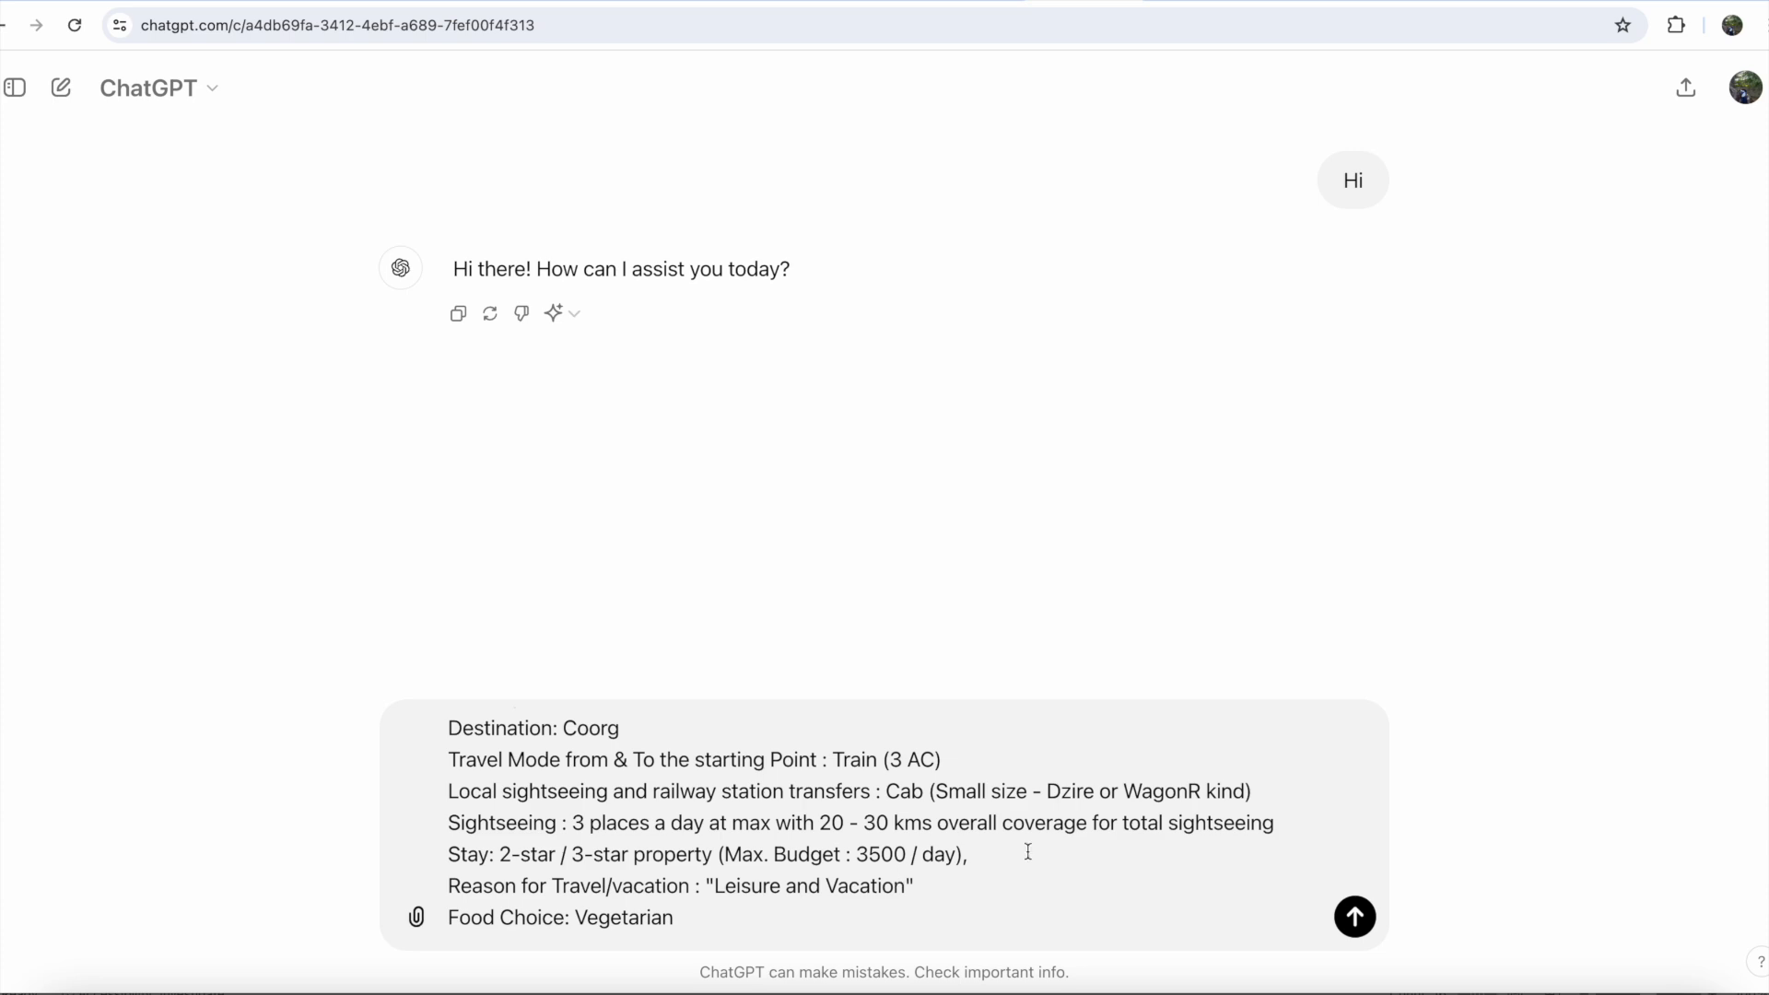
left_click(1354, 916)
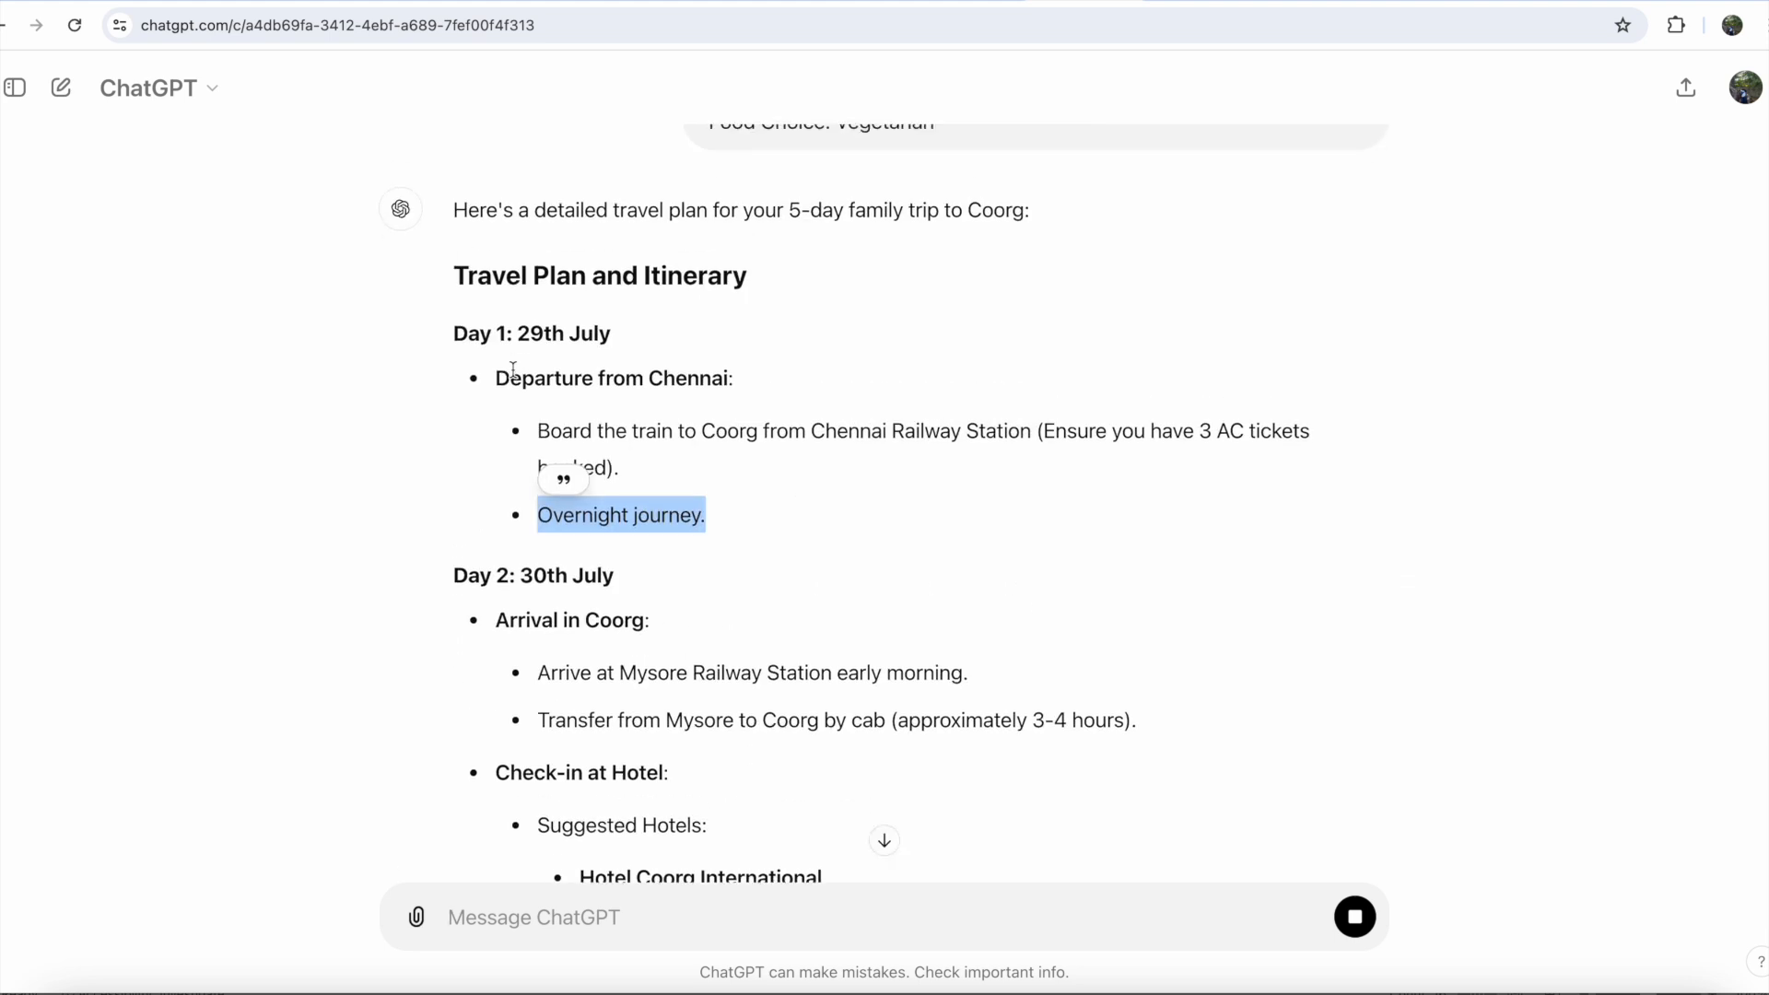
Read the generated Day 1 and Day 2 itinerary, including the suggested hotels and sightseeing places
scroll(512, 376, "up", 1)
scroll(513, 376, "down", 2)
scroll(514, 371, "down", 5)
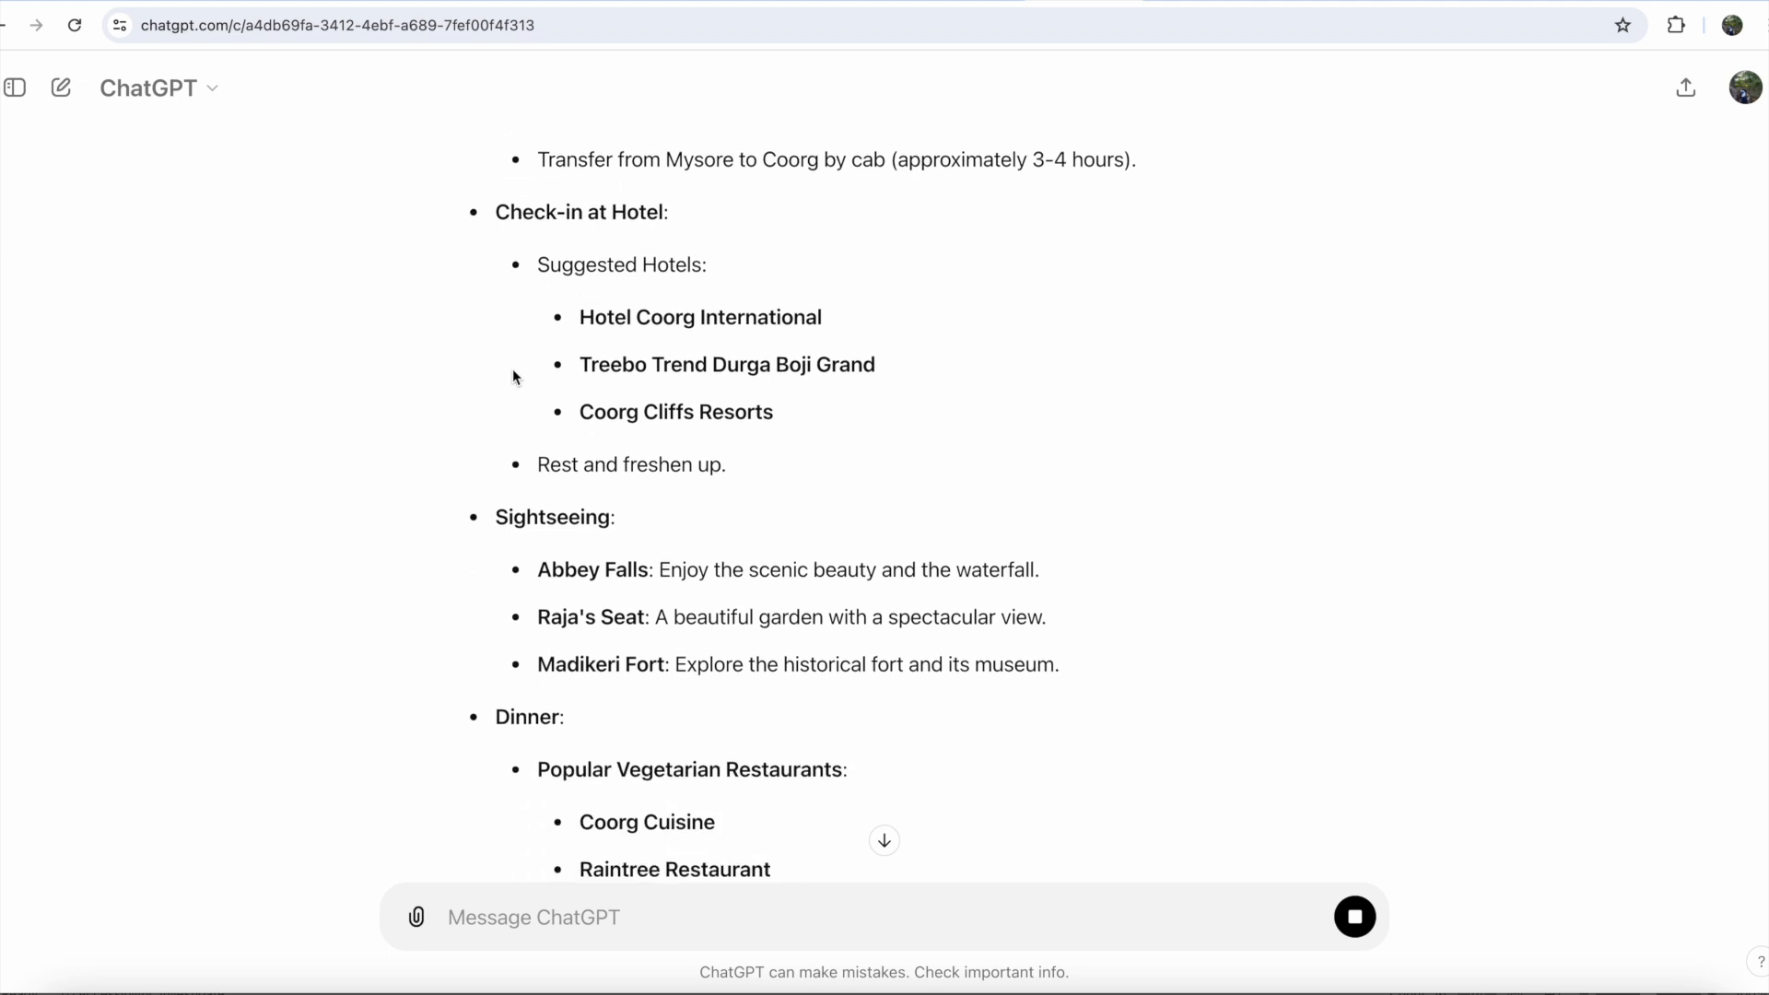
scroll(513, 375, "down", 3)
left_click_drag(535, 315, 1046, 408)
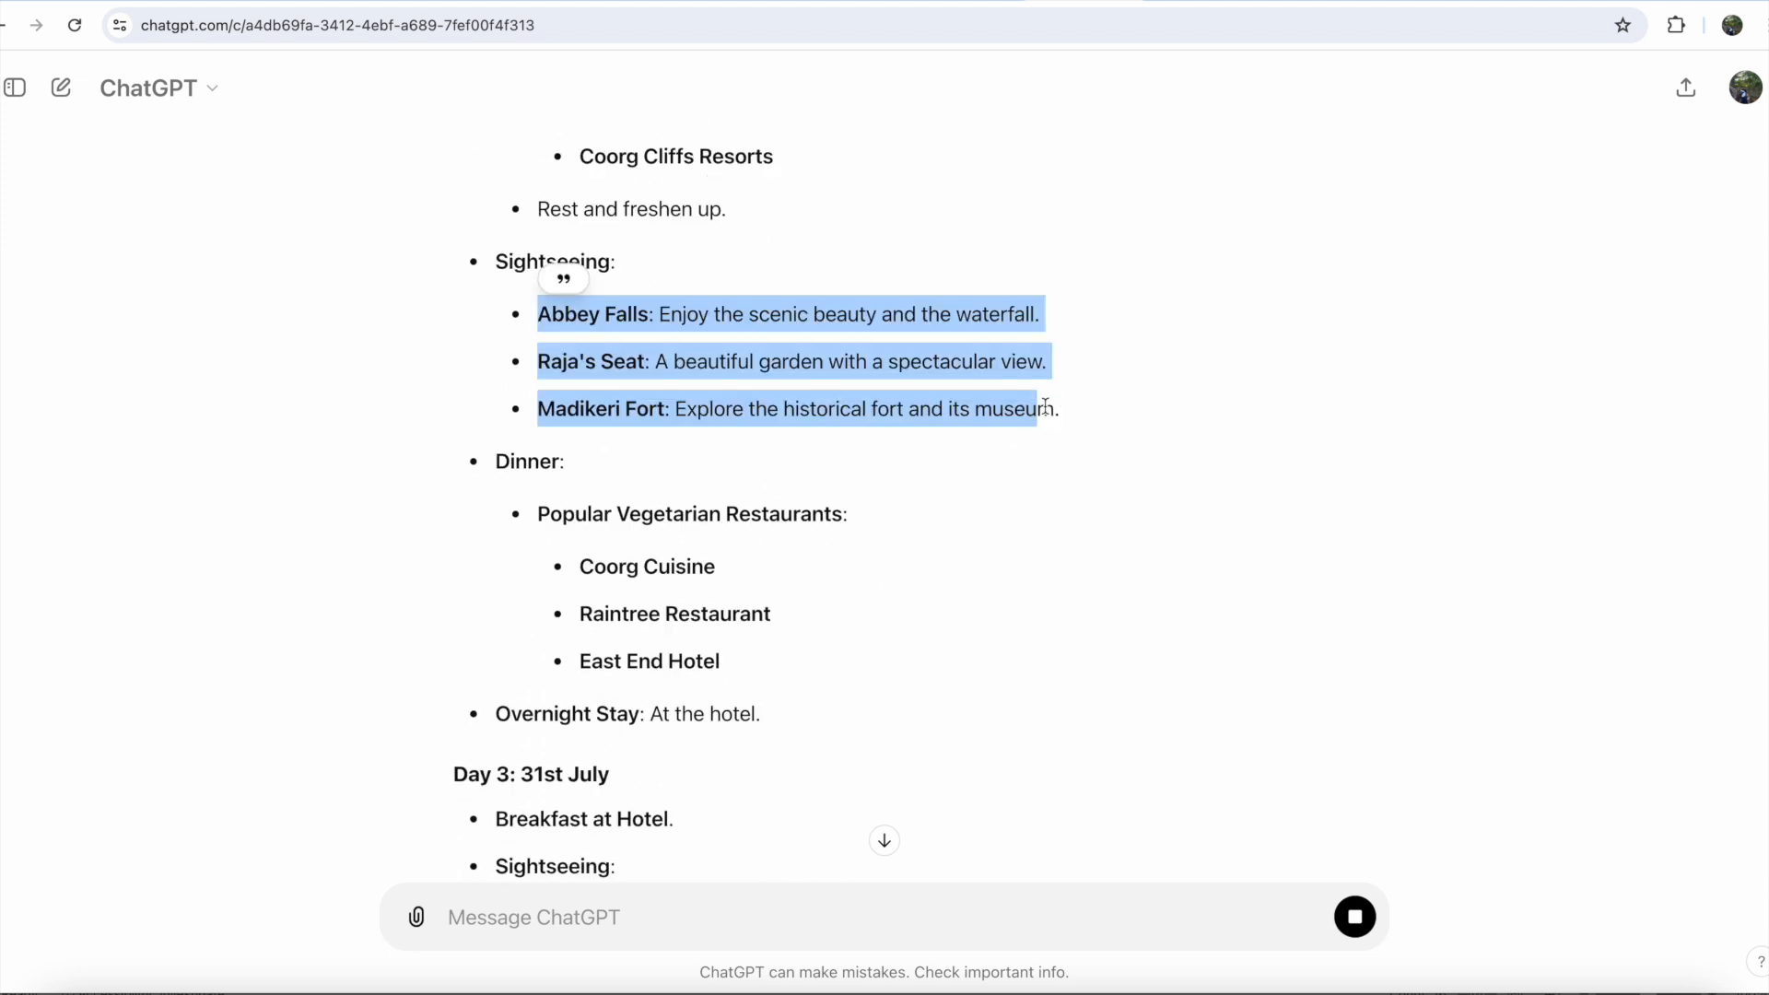
left_click(1094, 421)
scroll(1092, 419, "down", 2)
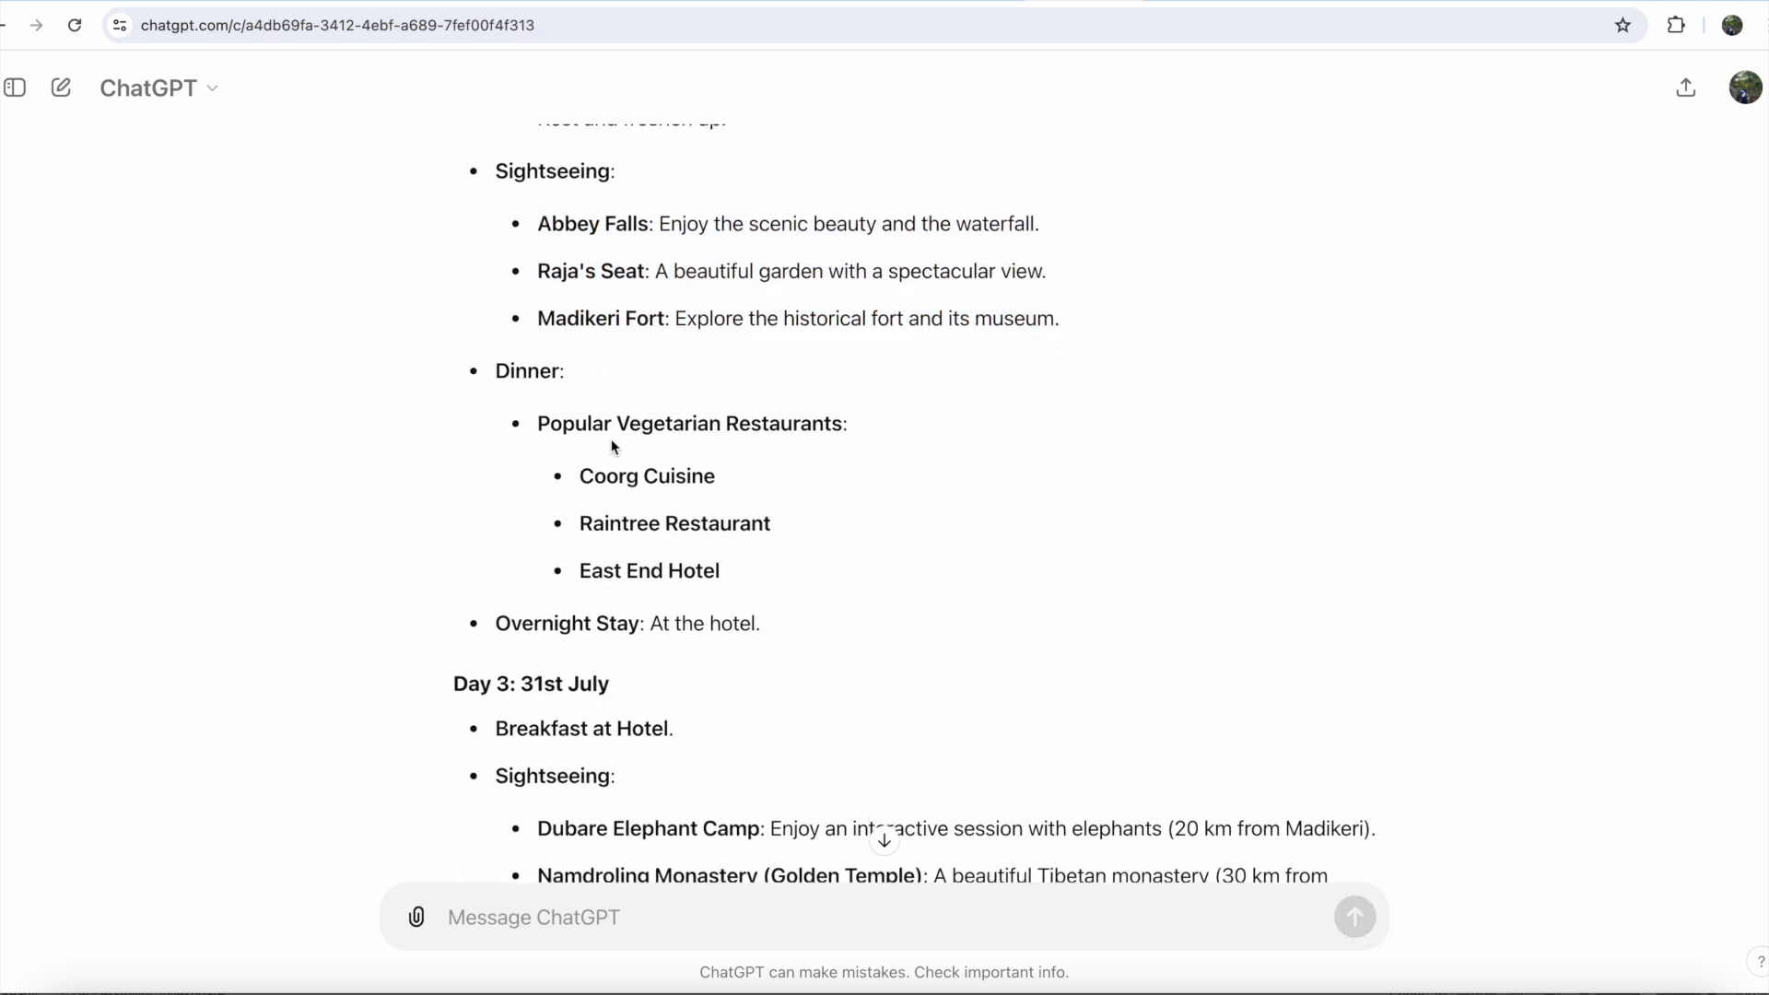
Review the plan's popular vegetarian restaurants for dinner and the Overall Budget Estimate section
left_click_drag(543, 424, 882, 614)
left_click(882, 614)
scroll(881, 613, "down", 10)
left_click_drag(474, 280, 1092, 589)
left_click(1092, 588)
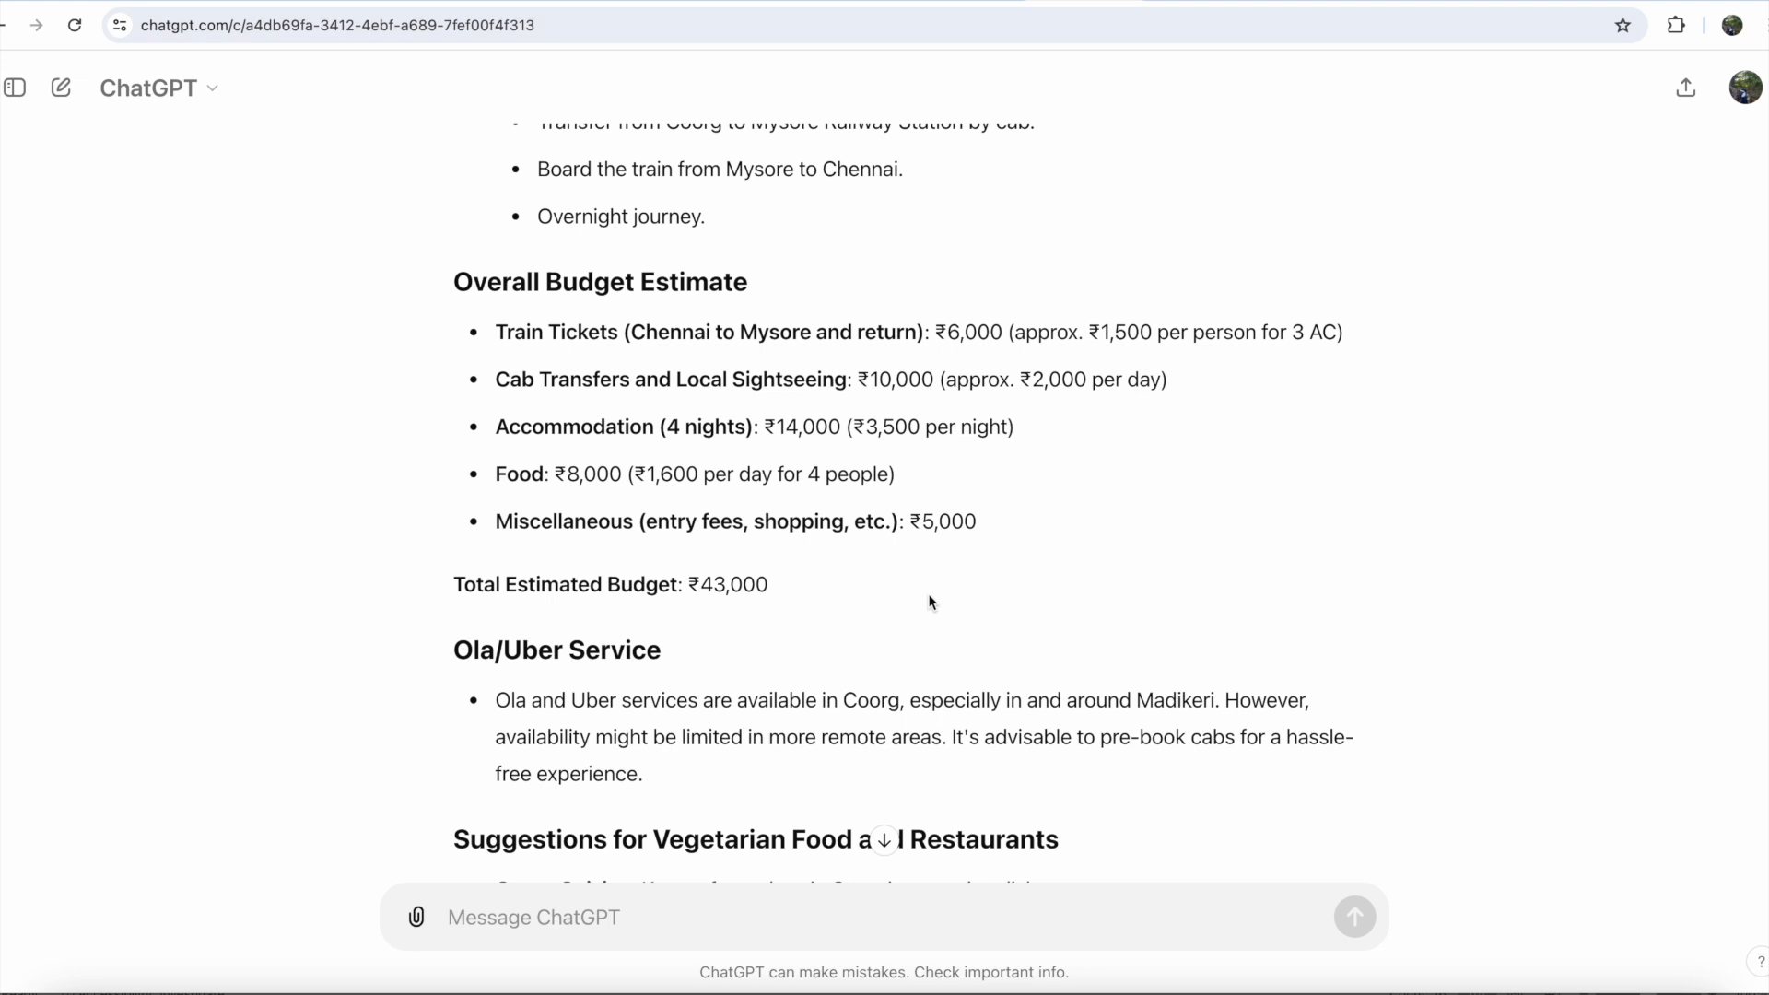
Read the Ola/Uber Service section and the suggestions for vegetarian food and restaurants at the end of the response
scroll(928, 601, "down", 2)
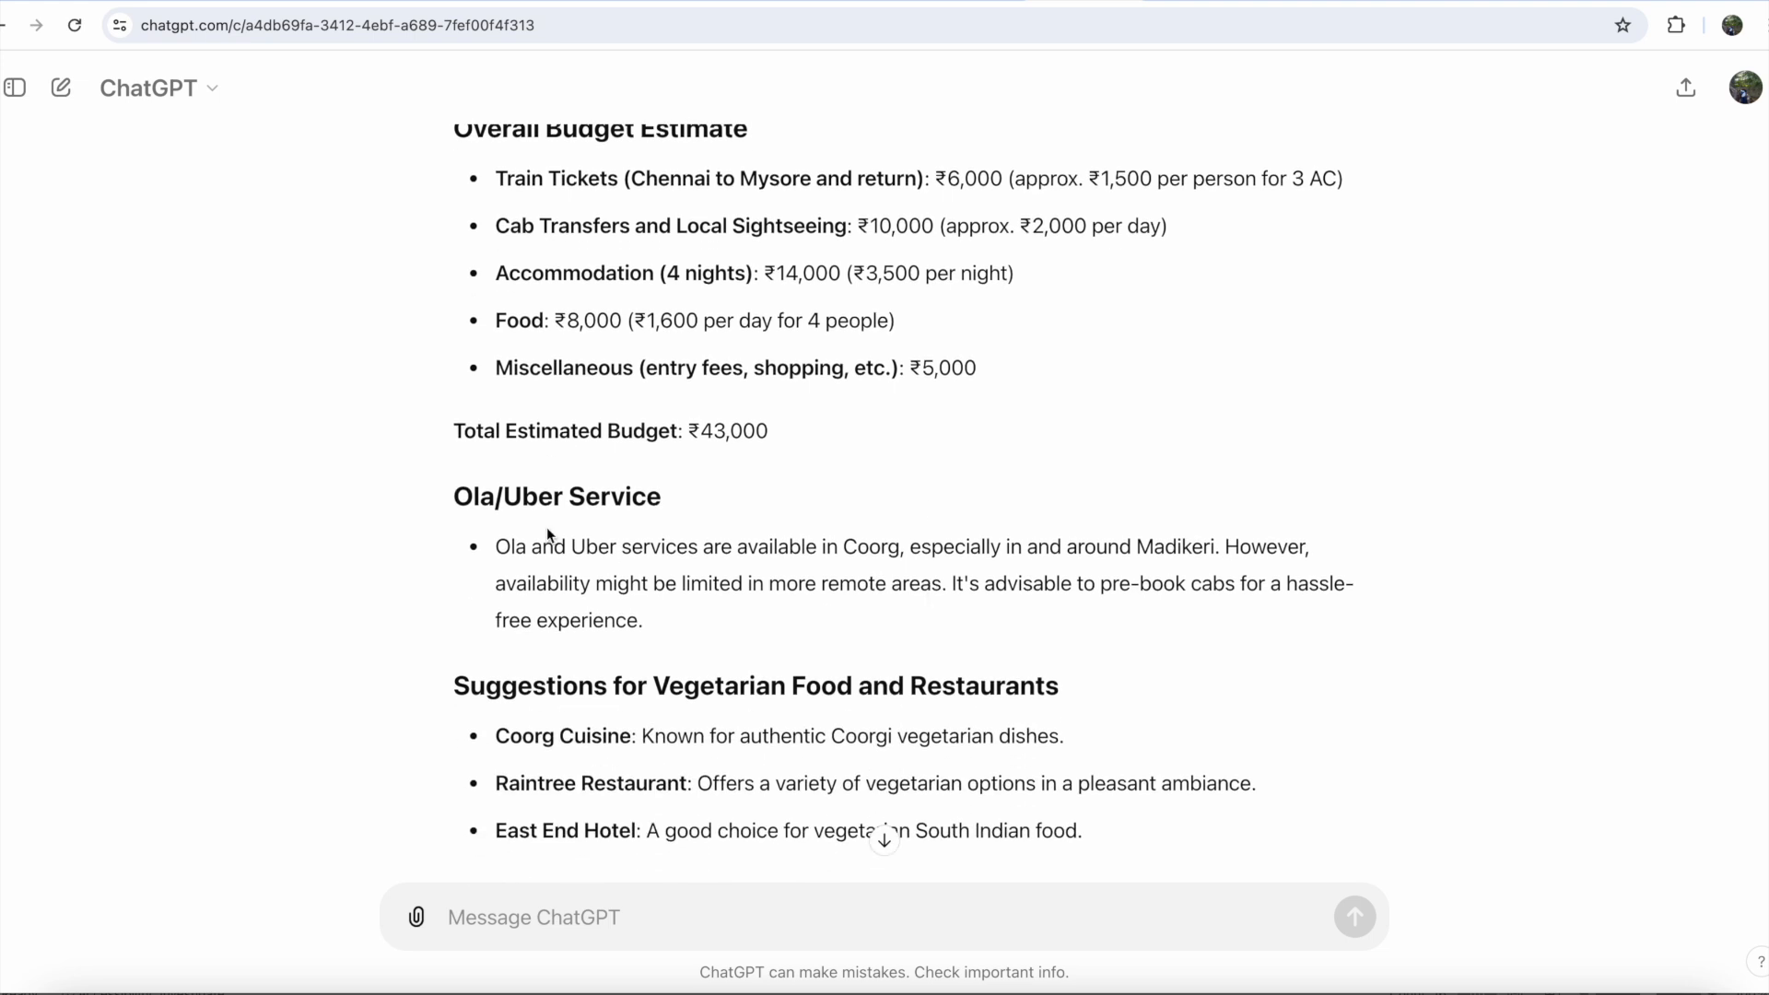
left_click_drag(473, 496, 924, 640)
left_click(924, 640)
left_click_drag(666, 548, 1363, 635)
left_click(1072, 539)
left_click_drag(992, 548, 1393, 637)
left_click(1393, 638)
scroll(1393, 639, "down", 3)
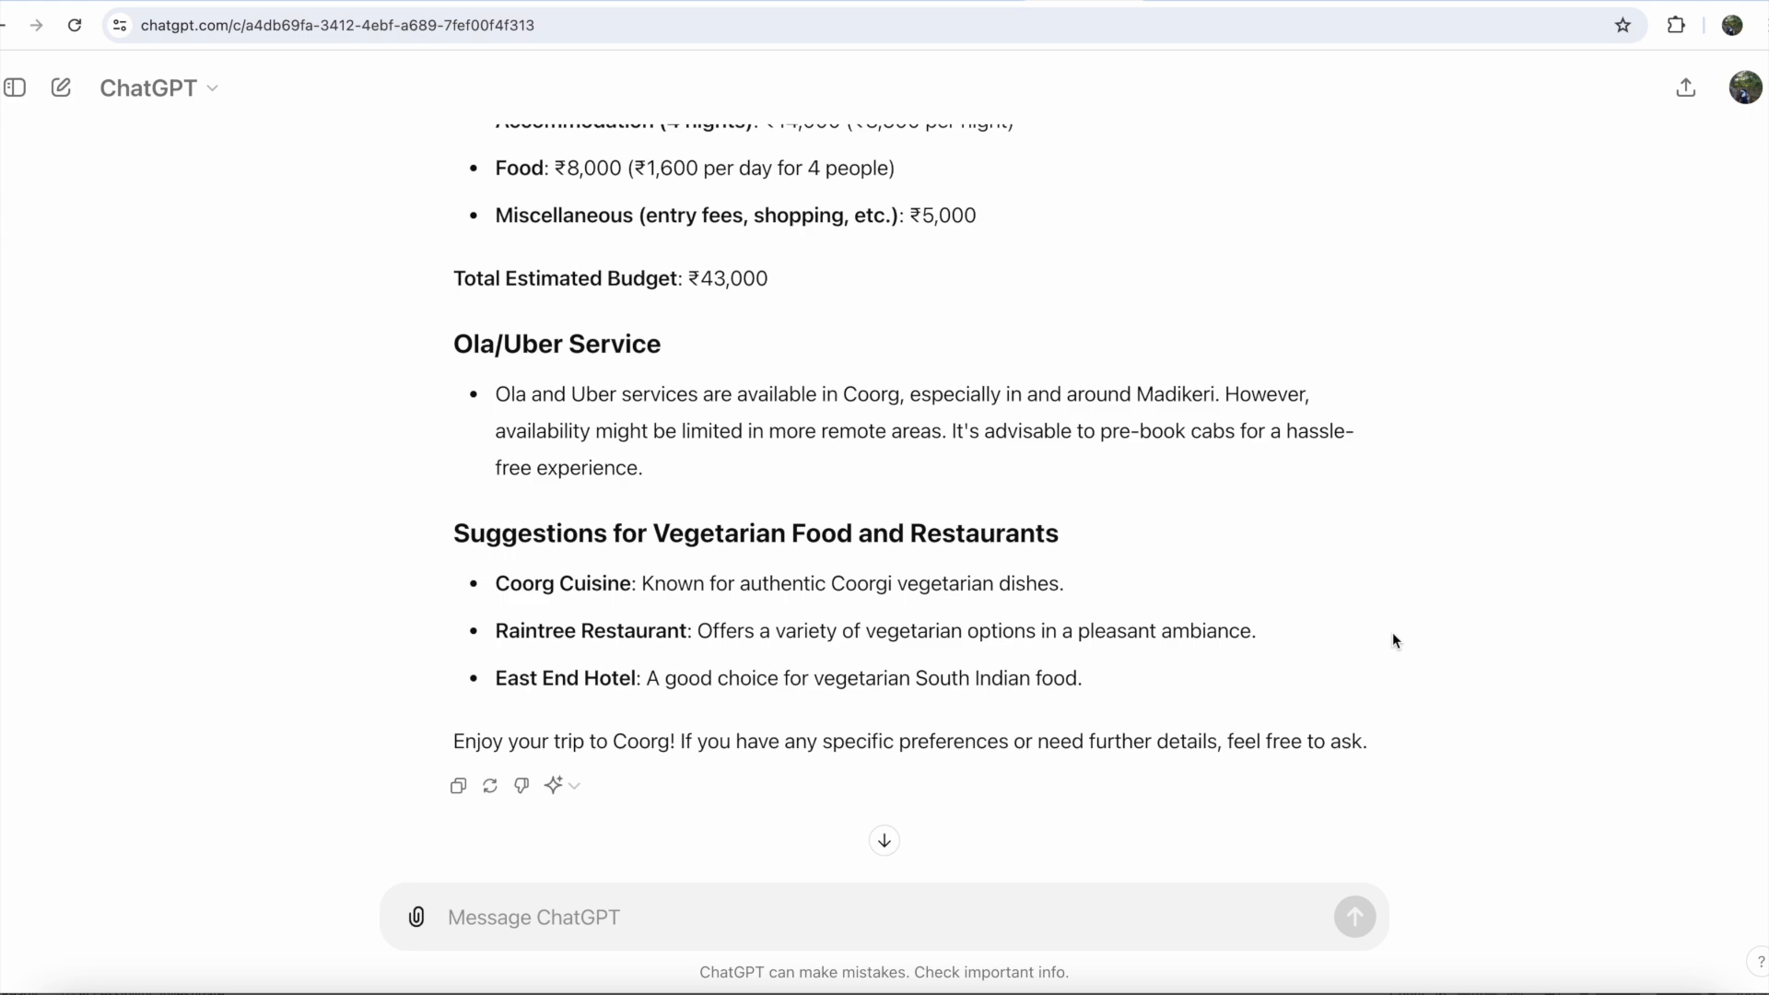
Create a public share link to the travel plan chat and copy it
scroll(1392, 638, "up", 5)
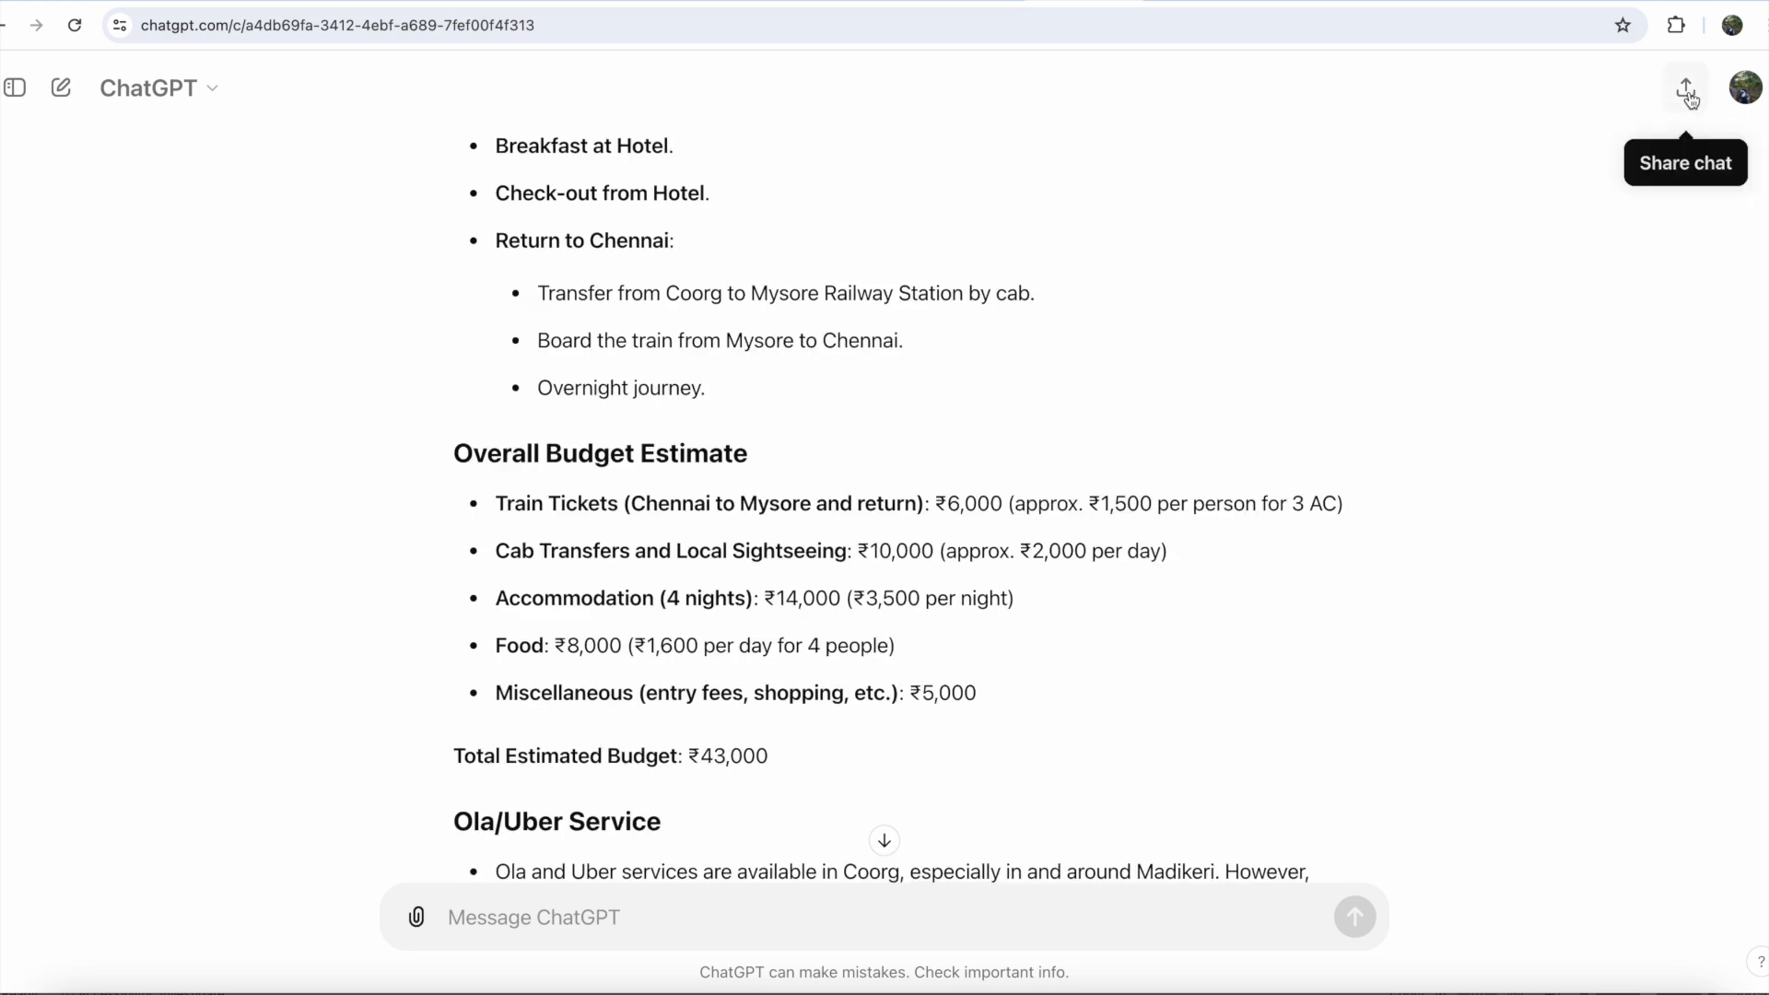
left_click(1687, 90)
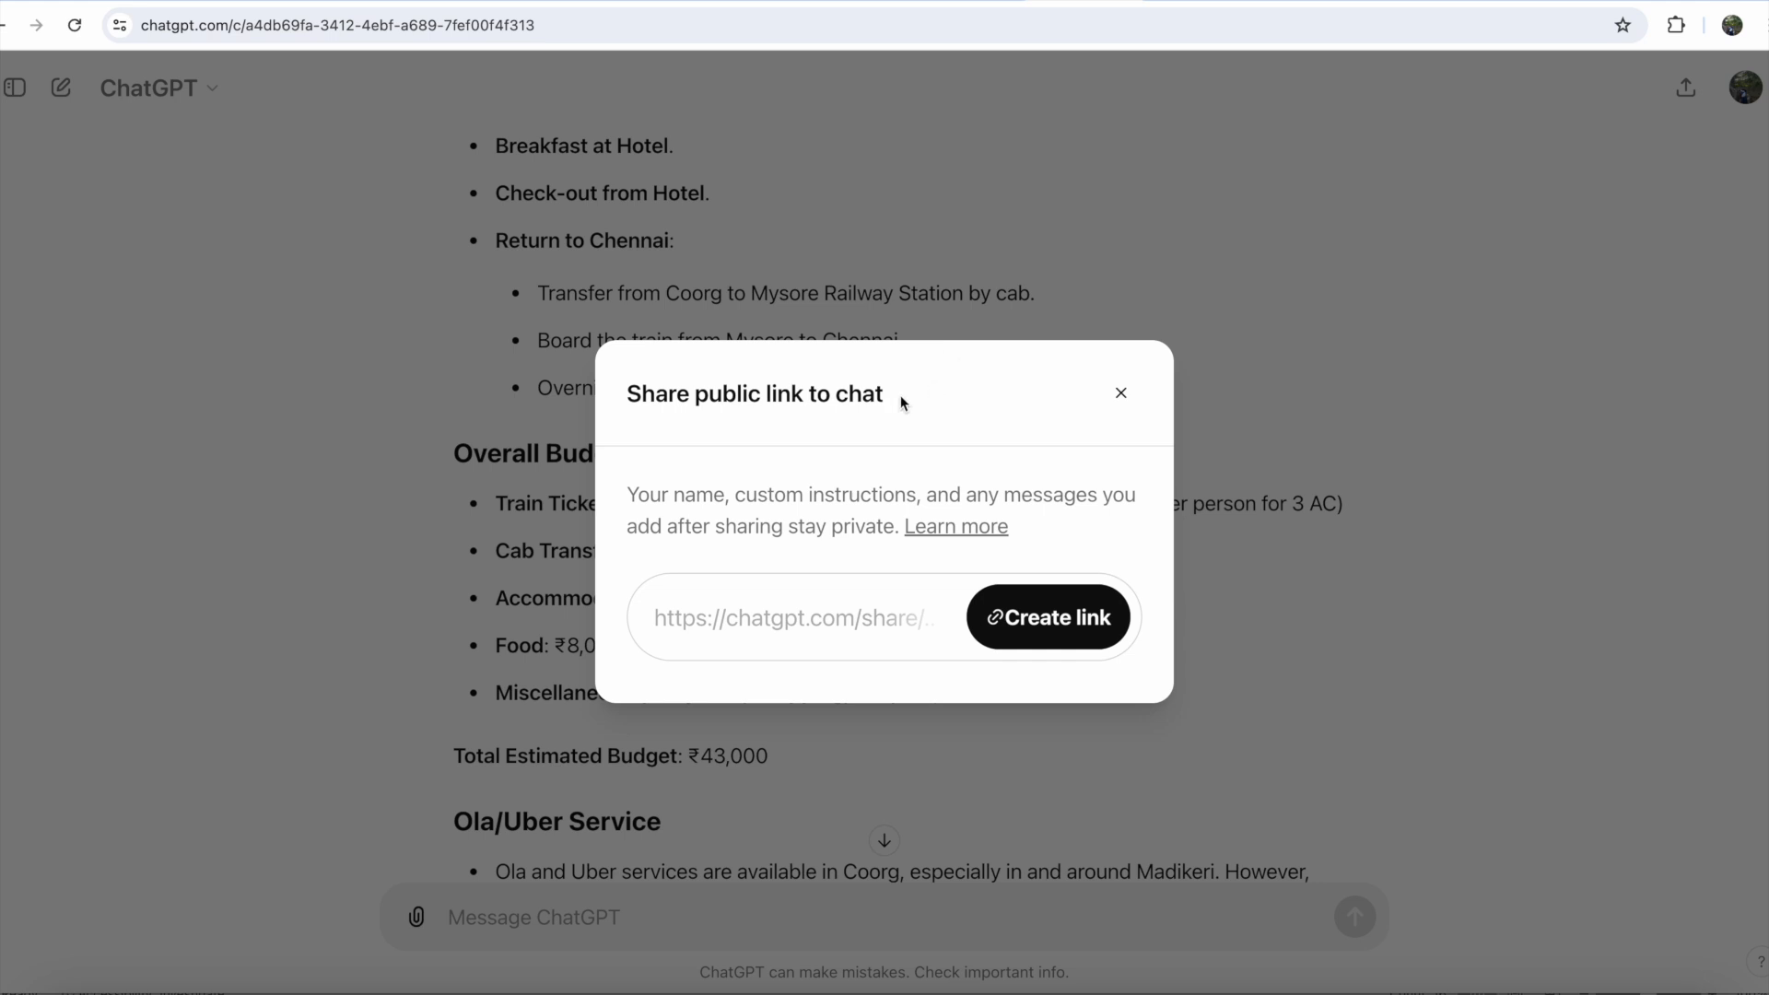
left_click(1064, 634)
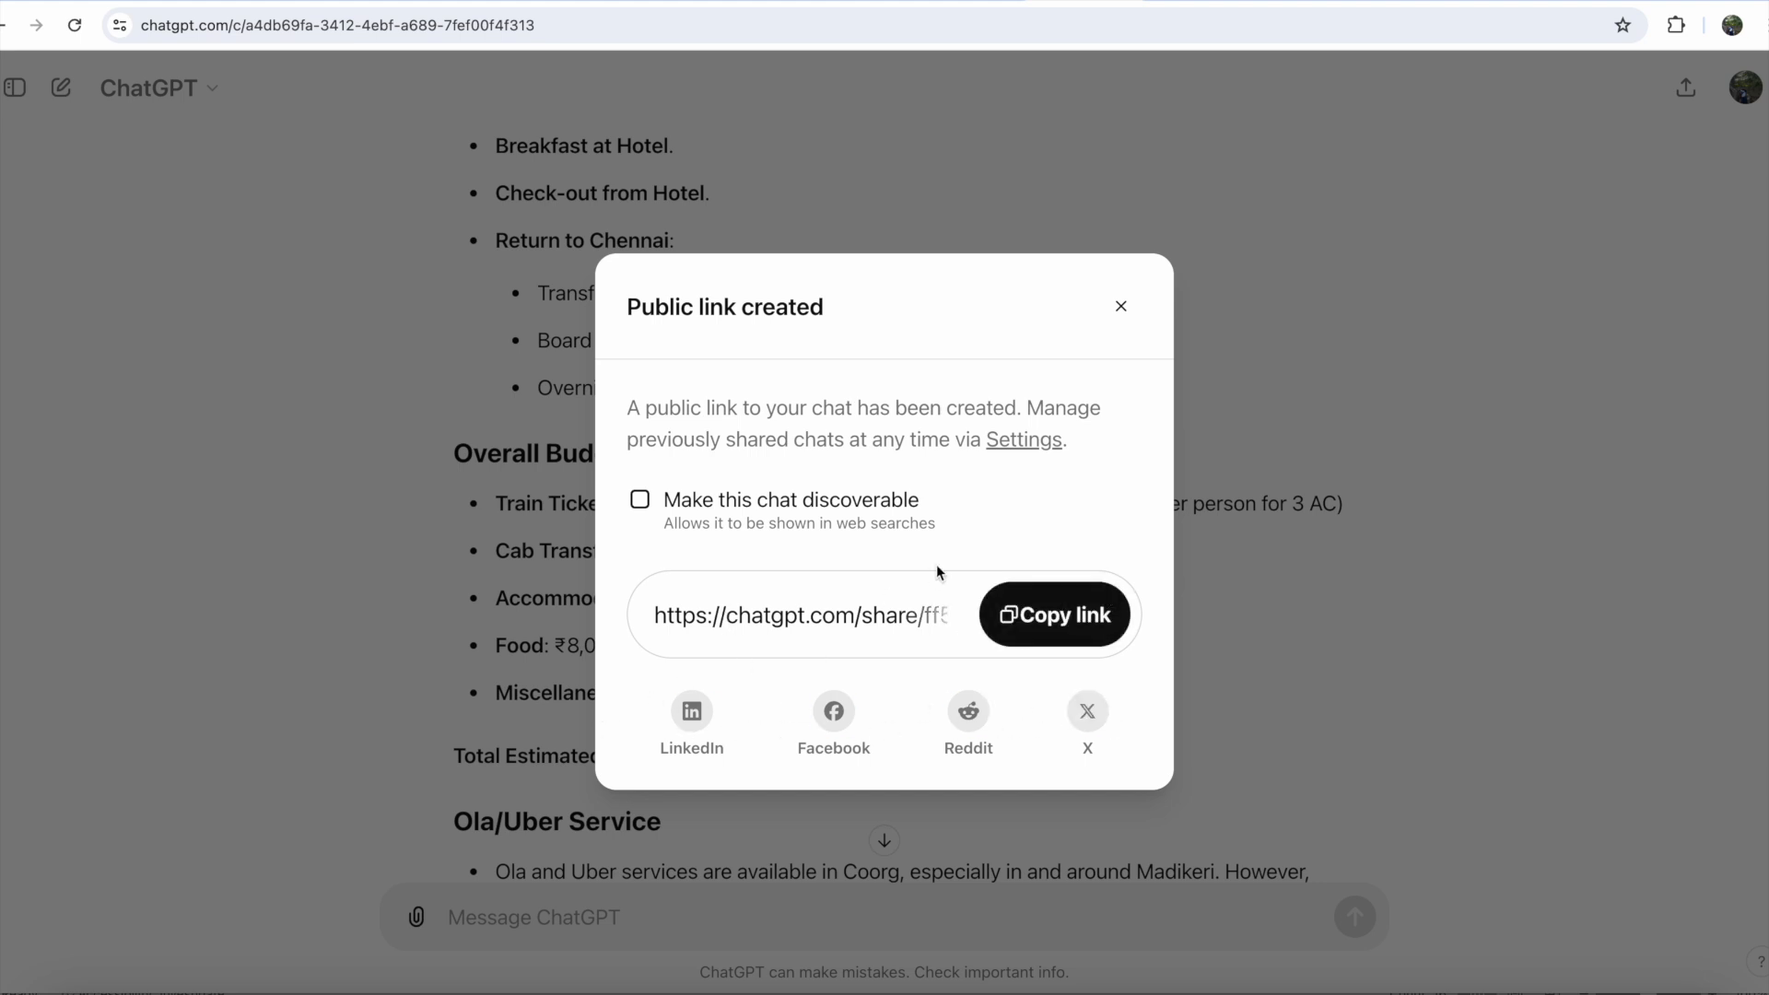
left_click(1074, 612)
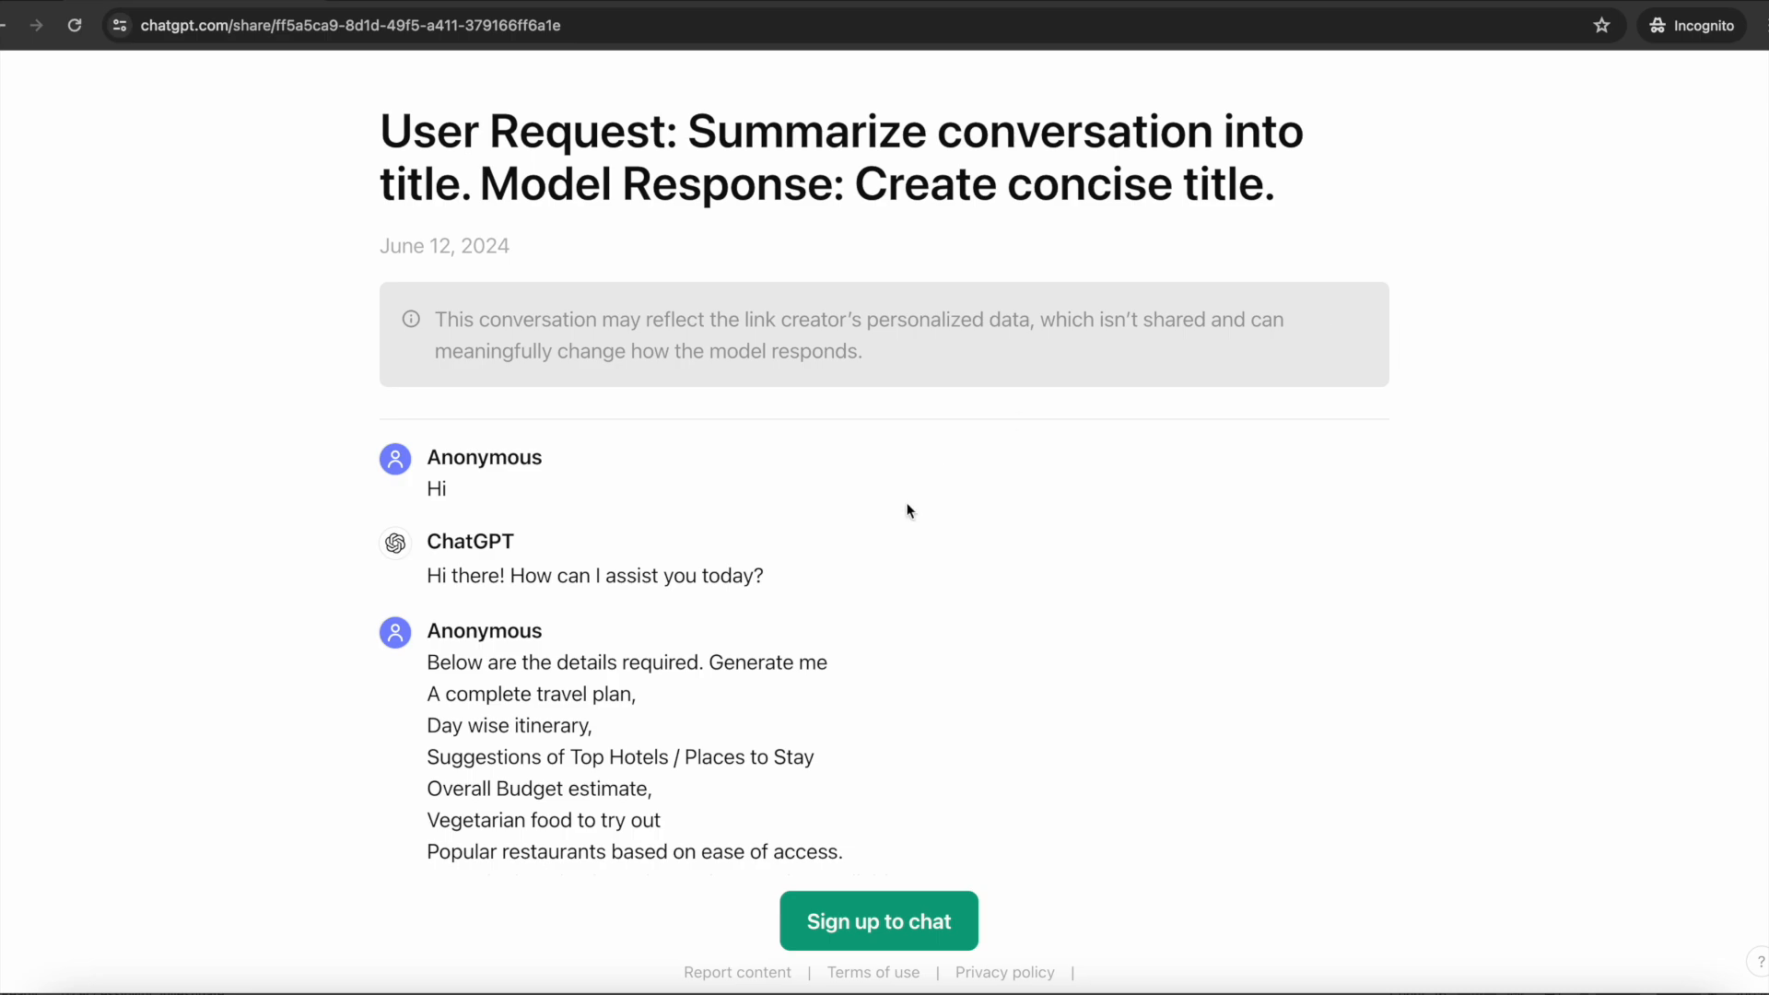
Look through the whole shared conversation page in the incognito window, from the prompt to the end of the plan
scroll(909, 510, "down", 20)
scroll(908, 509, "down", 10)
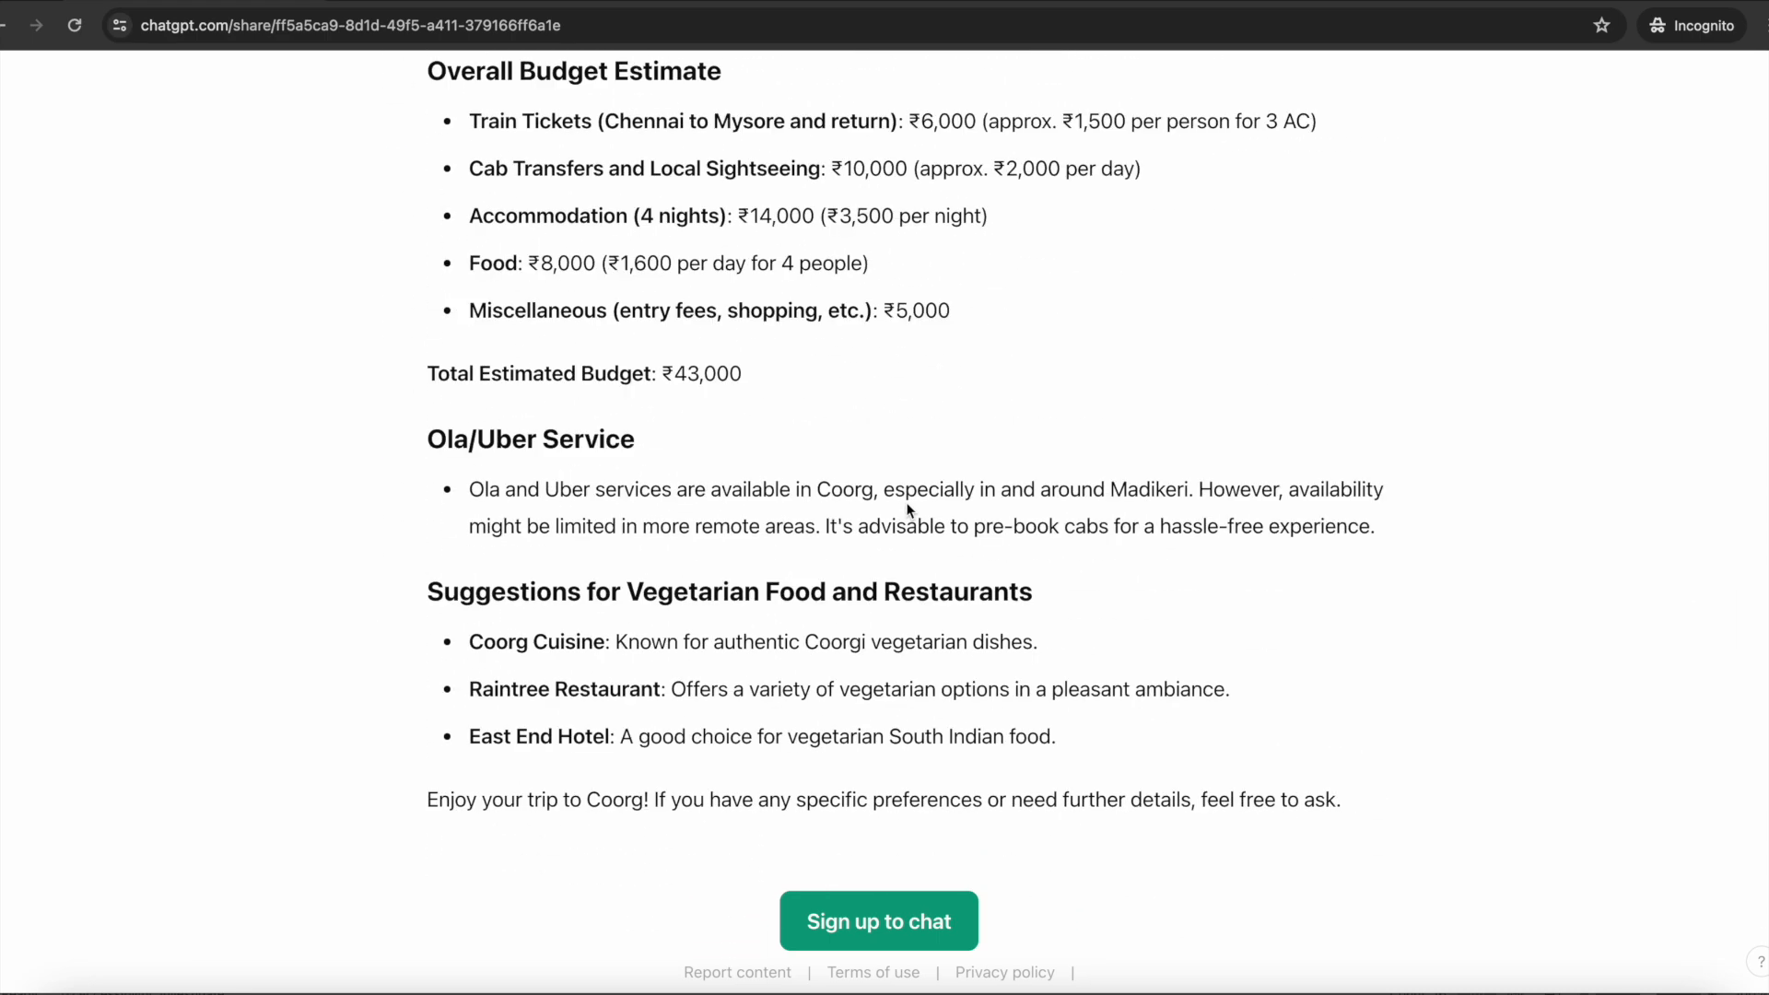
scroll(908, 509, "up", 20)
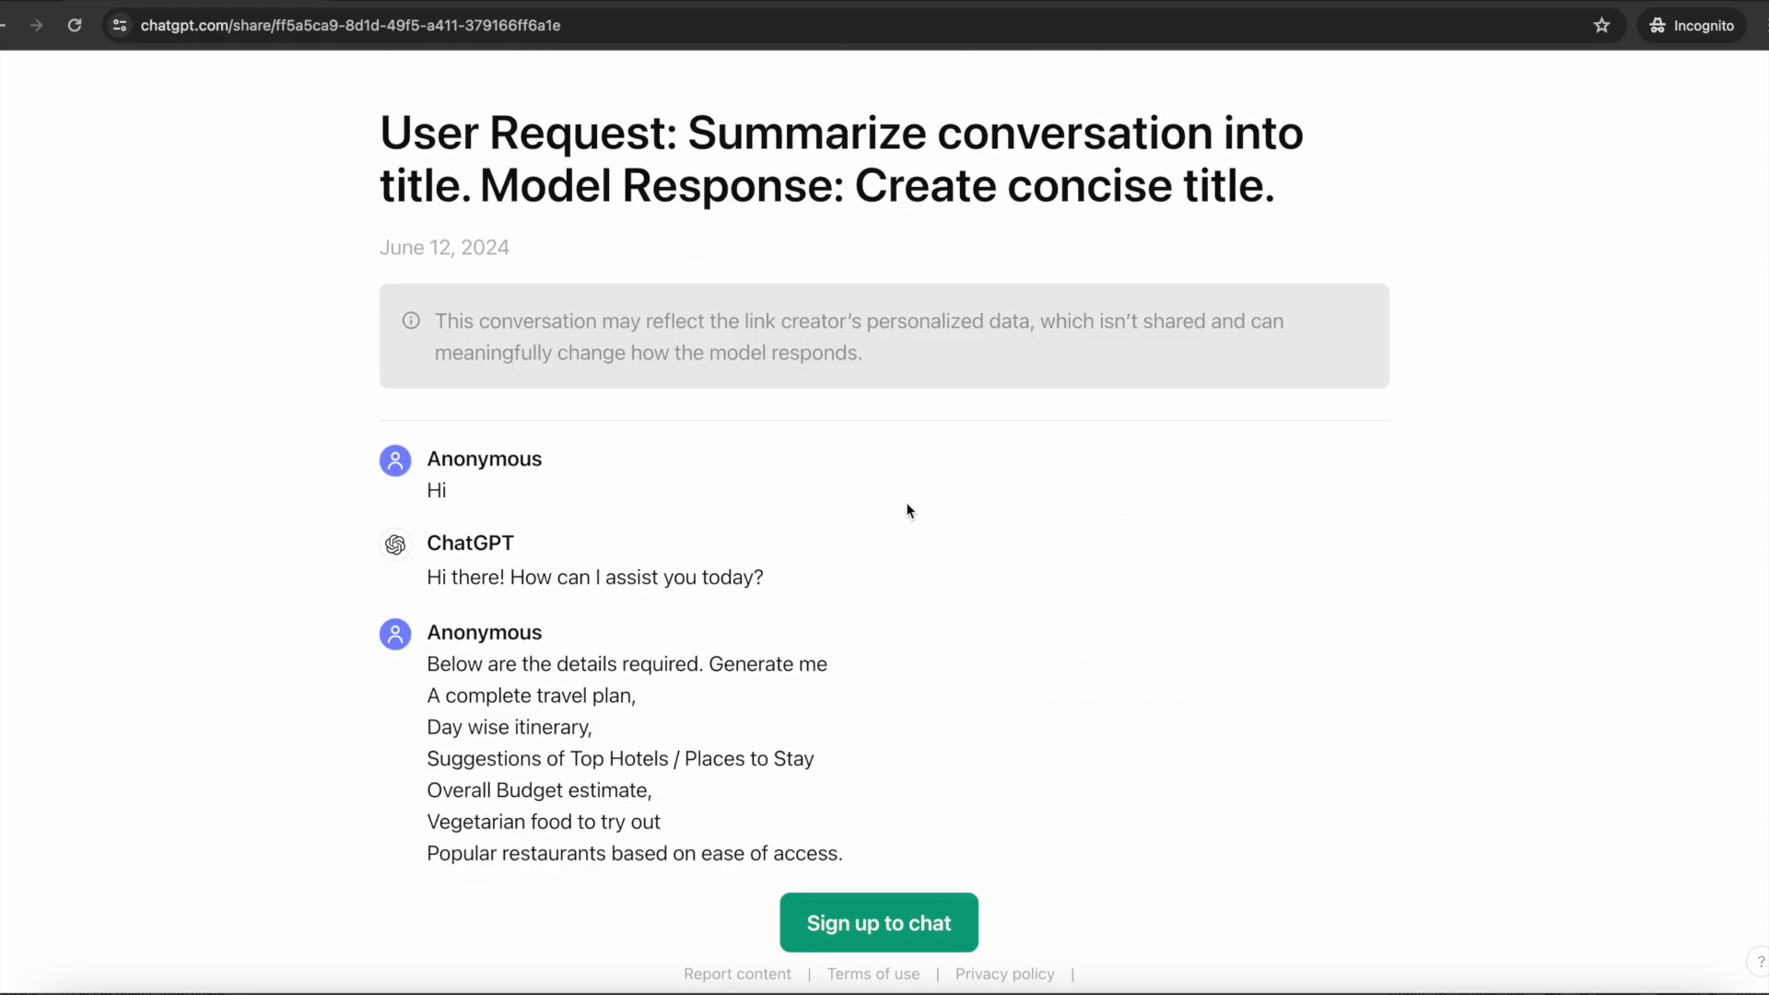
left_click(129, 3)
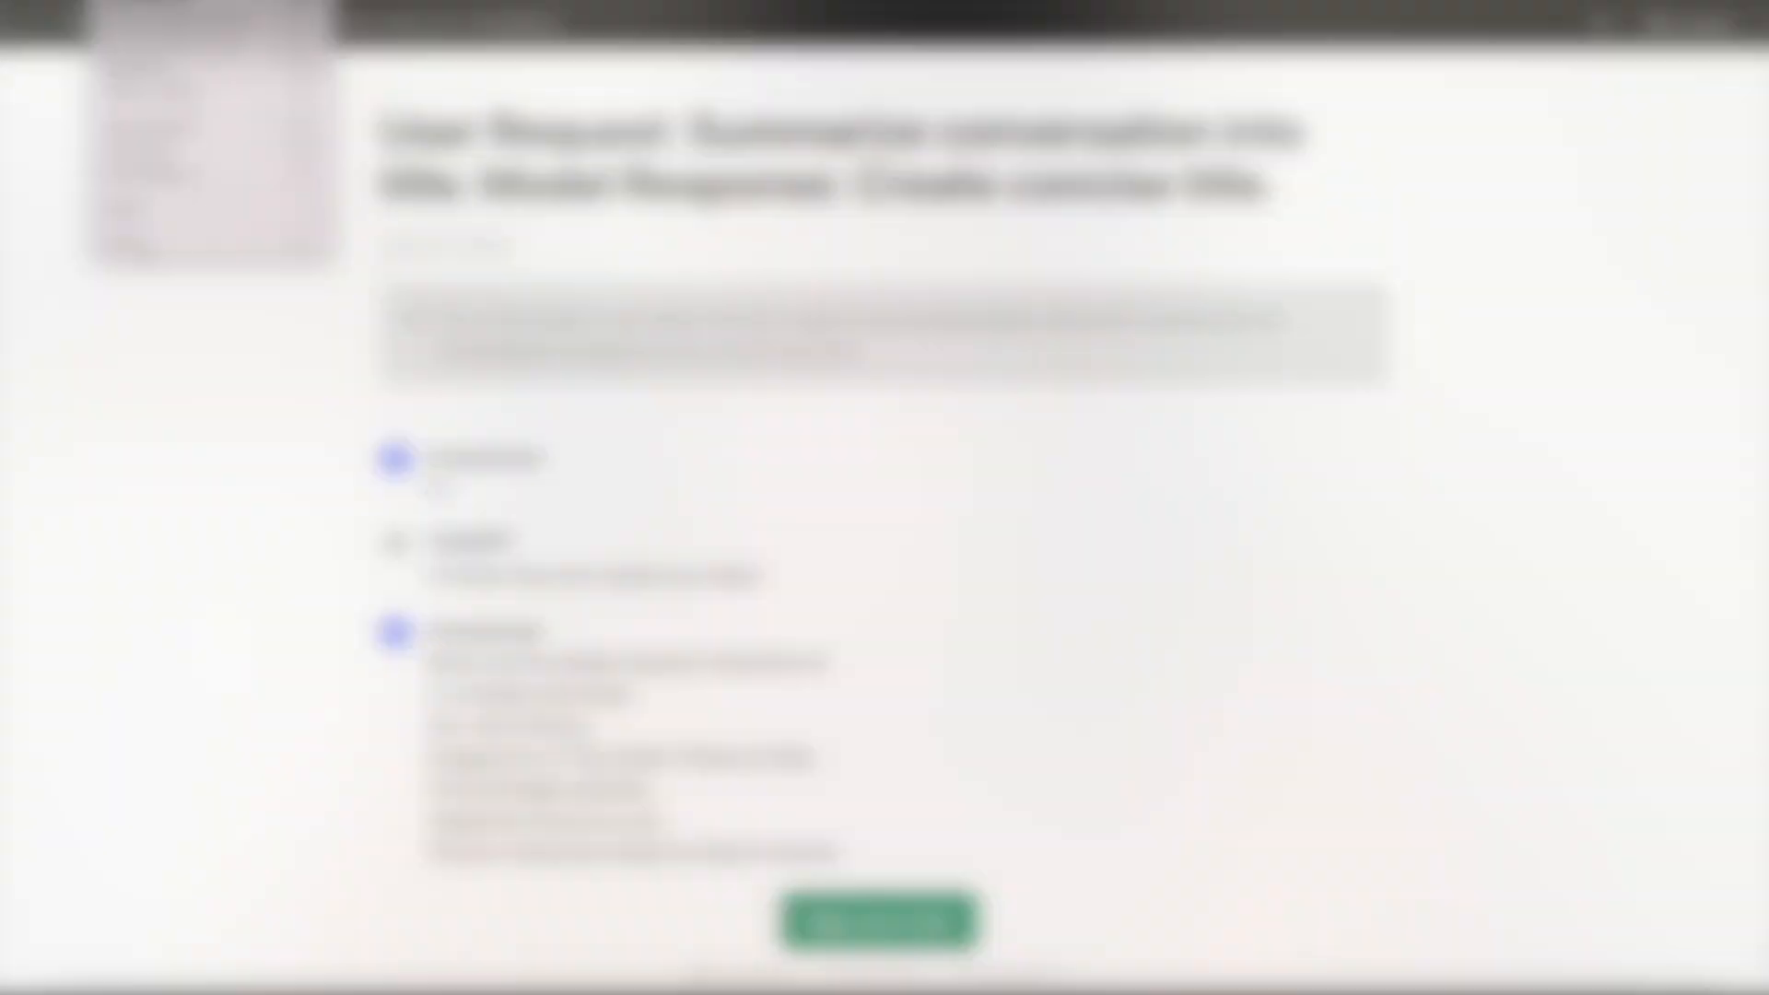